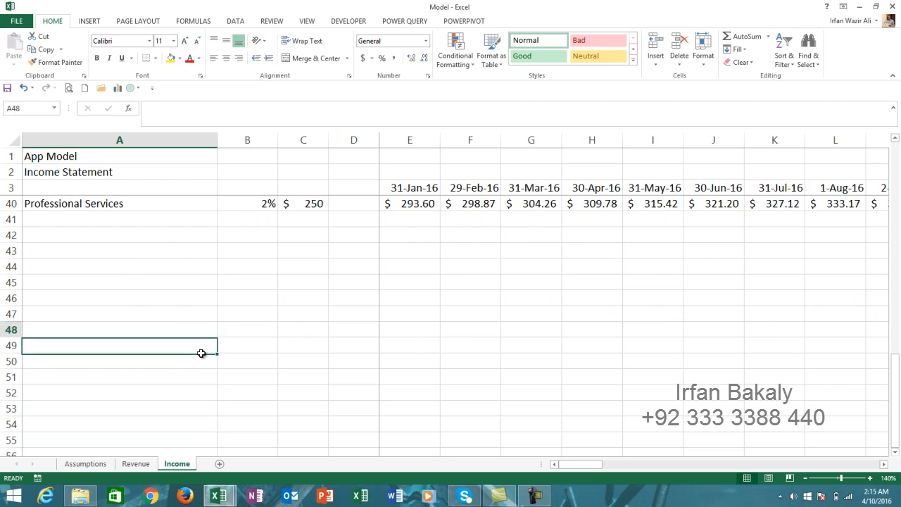
# - Add the label "Salary" in cell A41, below Professional Services in the General and Administrative Schedule
pyautogui.press('Down')
pyautogui.press('Down')
pyautogui.press('Down')
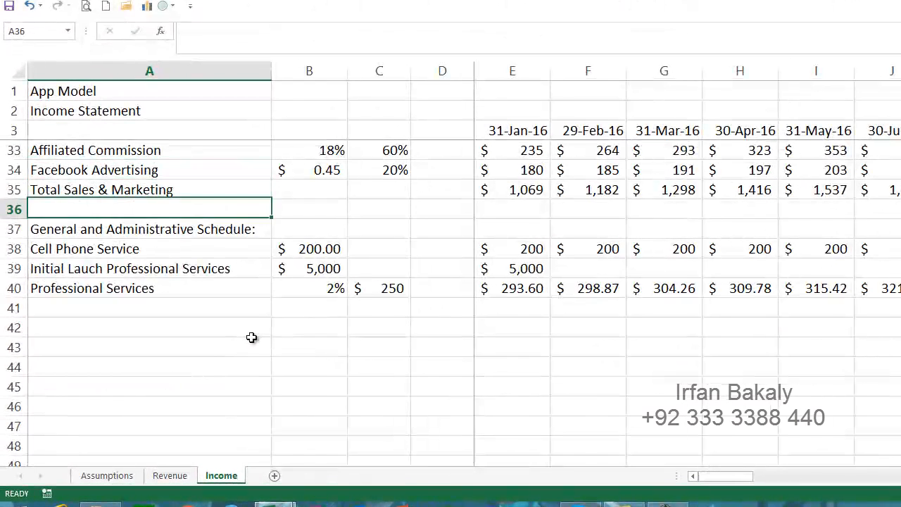
pyautogui.press('Down')
pyautogui.press('Down')
pyautogui.press('Down')
pyautogui.press('Down')
pyautogui.press('Down')
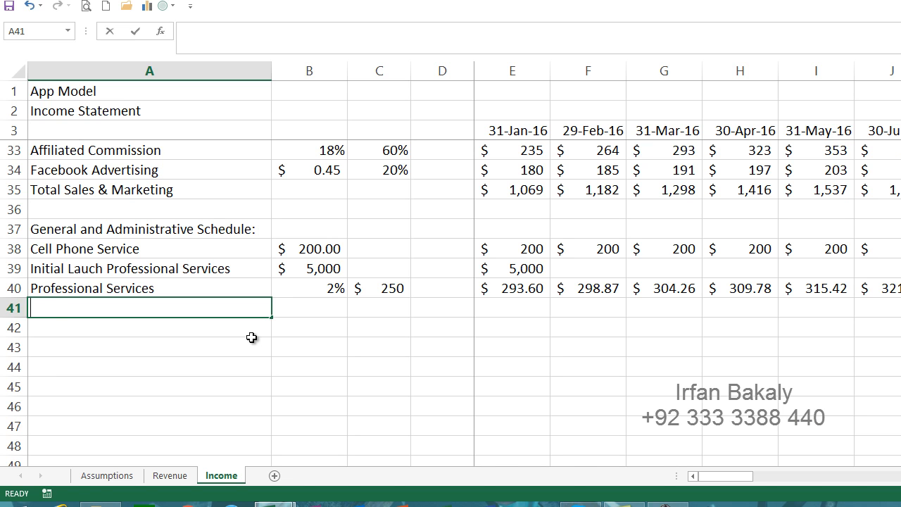
pyautogui.write('Salary')
pyautogui.press('Tab')
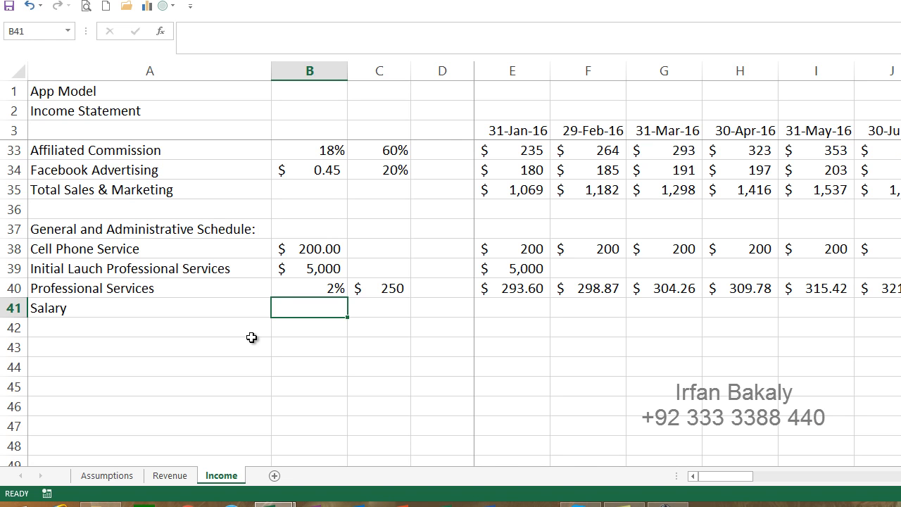
# - Link cell B41 of the Salary row to the salary amount in Assumptions!B18
pyautogui.write('=')
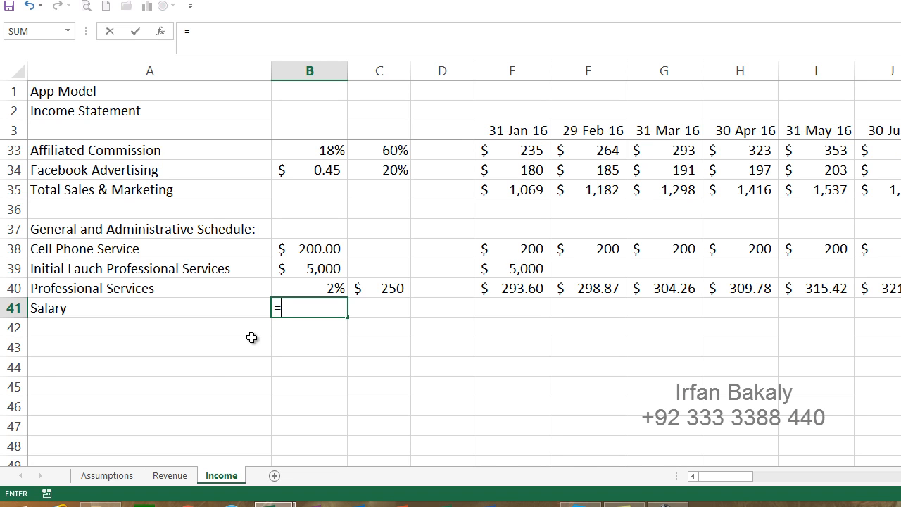
pyautogui.click(107, 475)
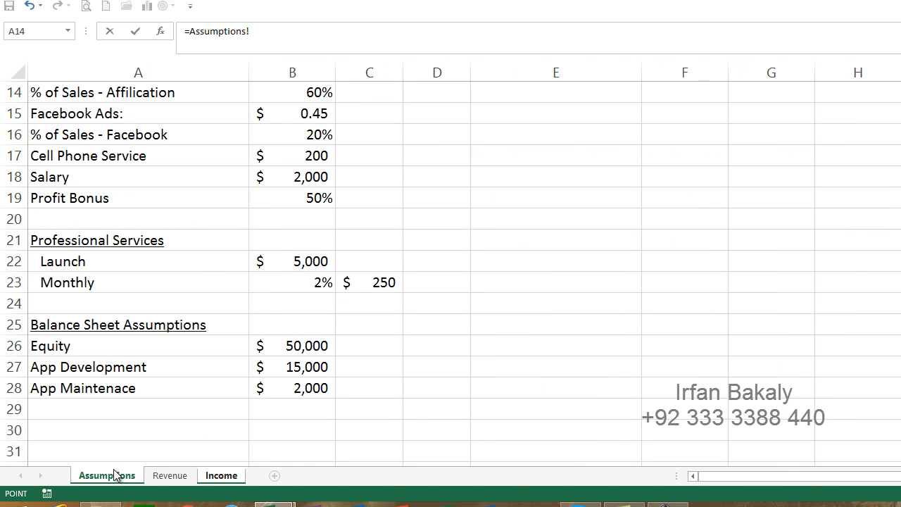
pyautogui.click(283, 181)
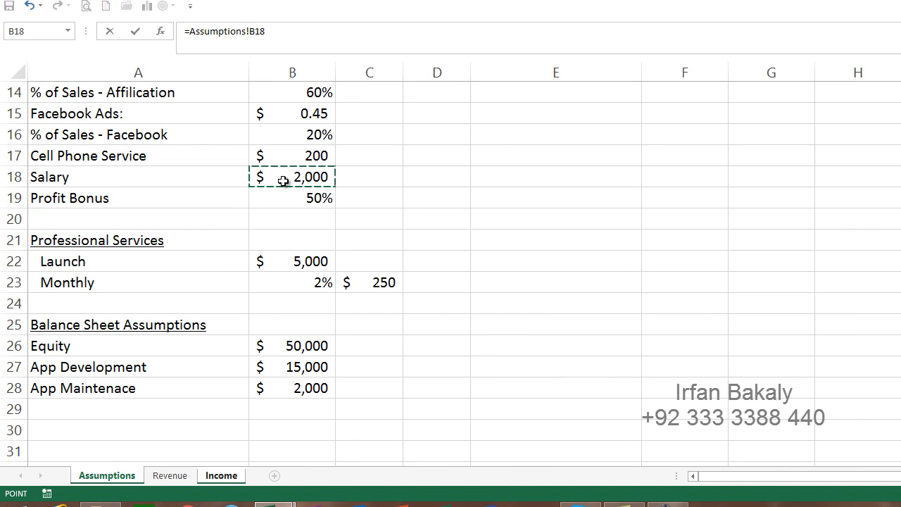
pyautogui.press('Return')
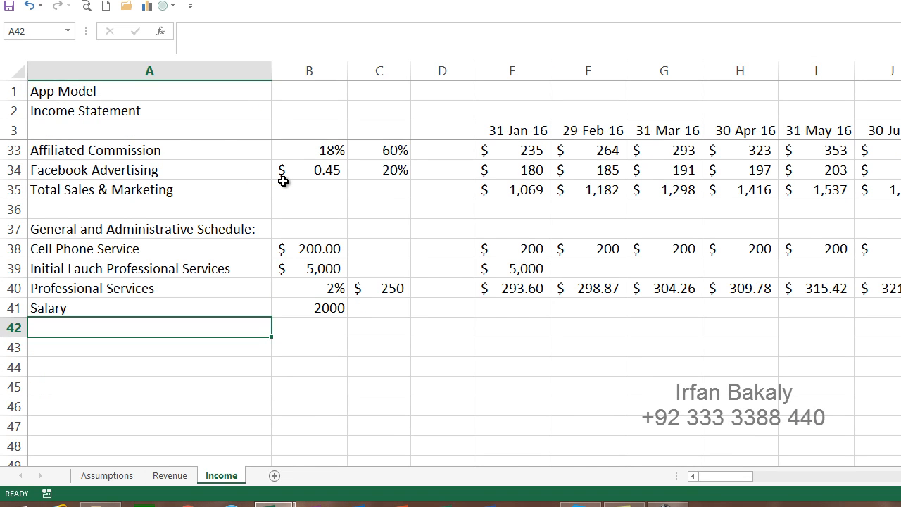
# - Link cell C41 of the Salary row to the profit bonus percentage in Assumptions!B19
pyautogui.press('Up')
pyautogui.press('Right')
pyautogui.press('Right')
pyautogui.write('=')
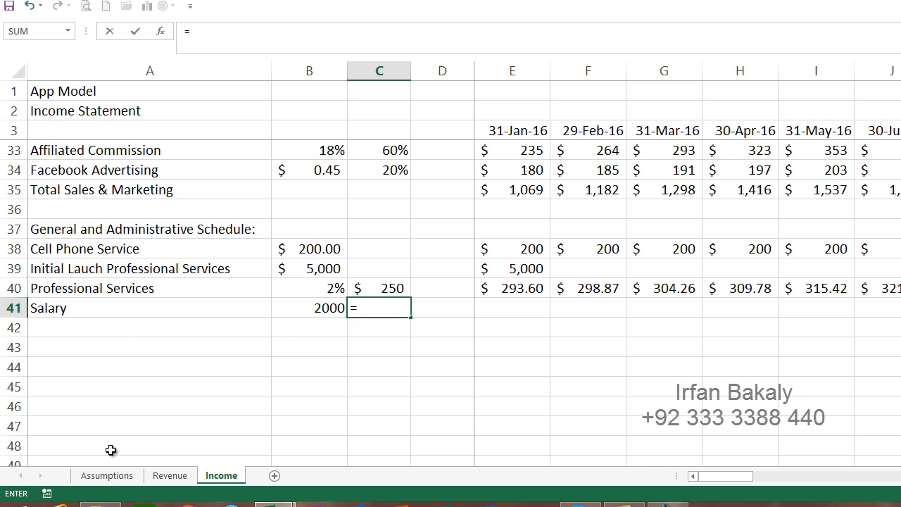
pyautogui.click(106, 475)
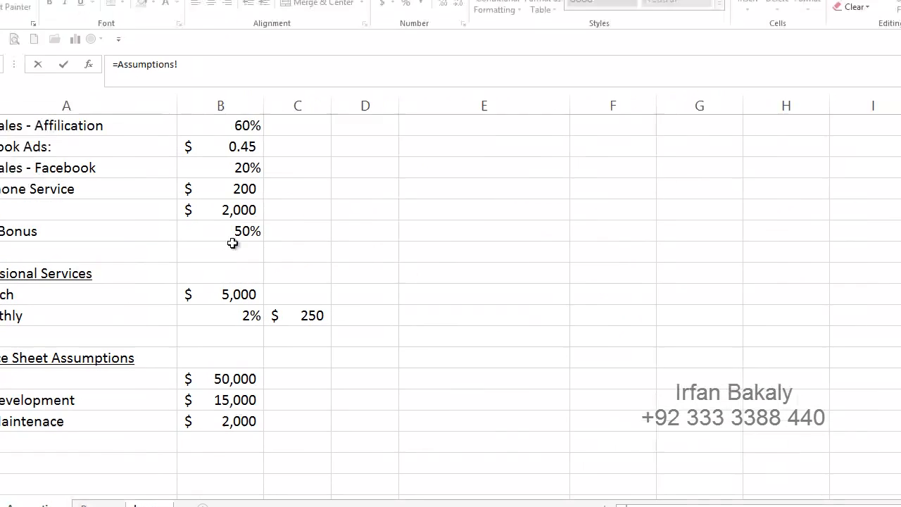
pyautogui.click(259, 223)
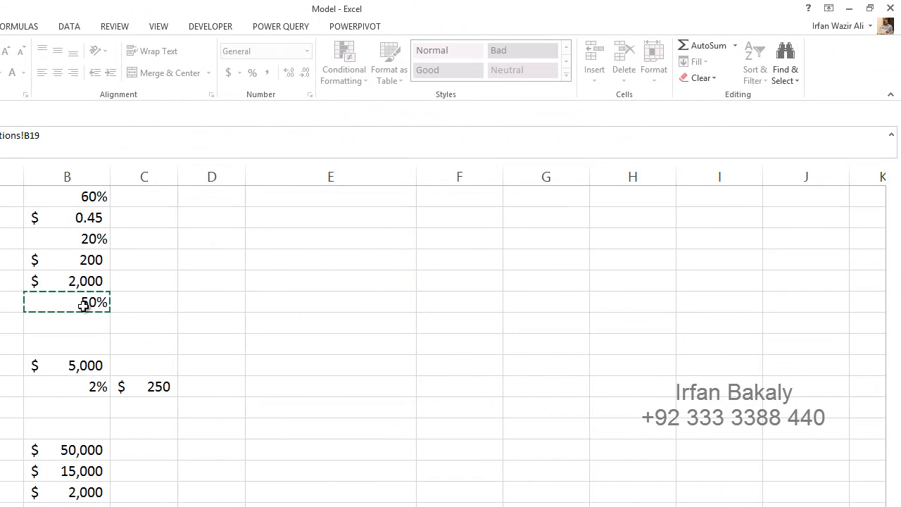
pyautogui.press('Return')
# - Format the salary amount in B41 as dollar currency without decimal places
pyautogui.press('Up')
pyautogui.press('Left')
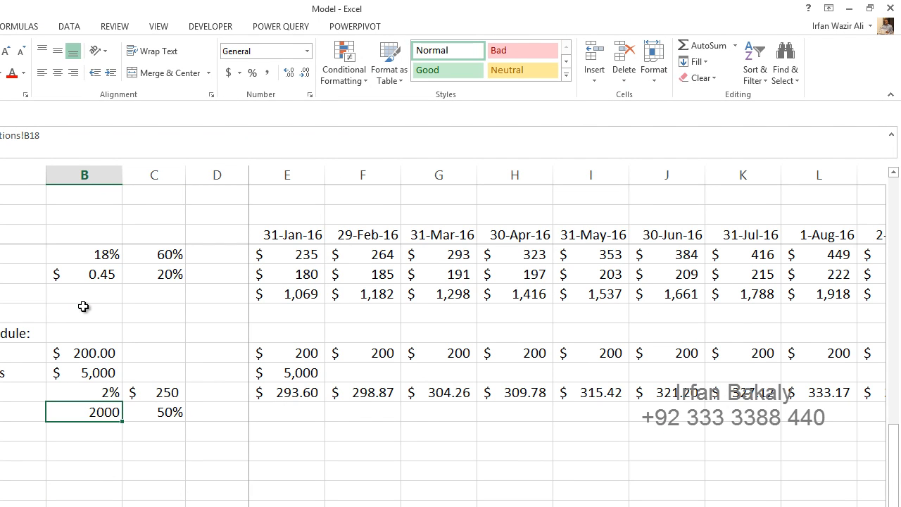
pyautogui.click(230, 74)
pyautogui.click(304, 73)
pyautogui.click(304, 73)
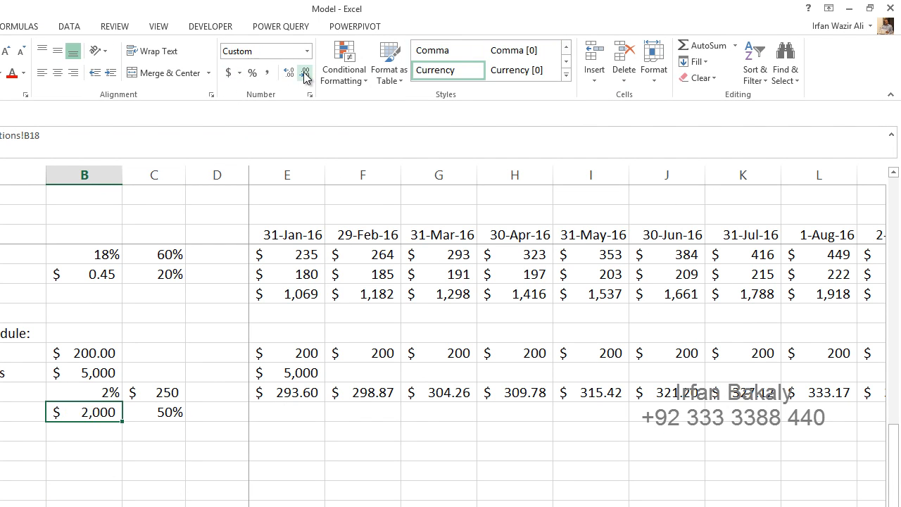
# - Calculate the 31-Jan-16 salary in E41 with =$B$41+MAX($C$41*D25), using the Net Income row's preceding column
pyautogui.click(301, 407)
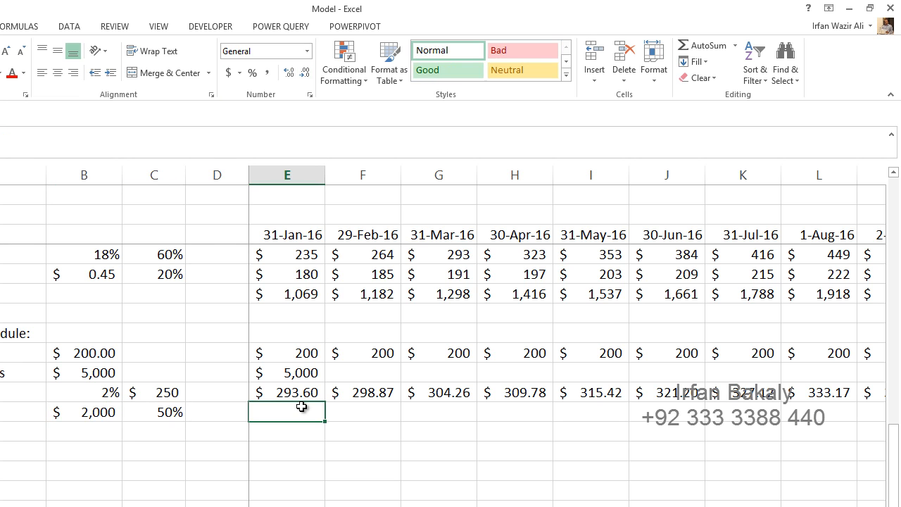
pyautogui.write('=')
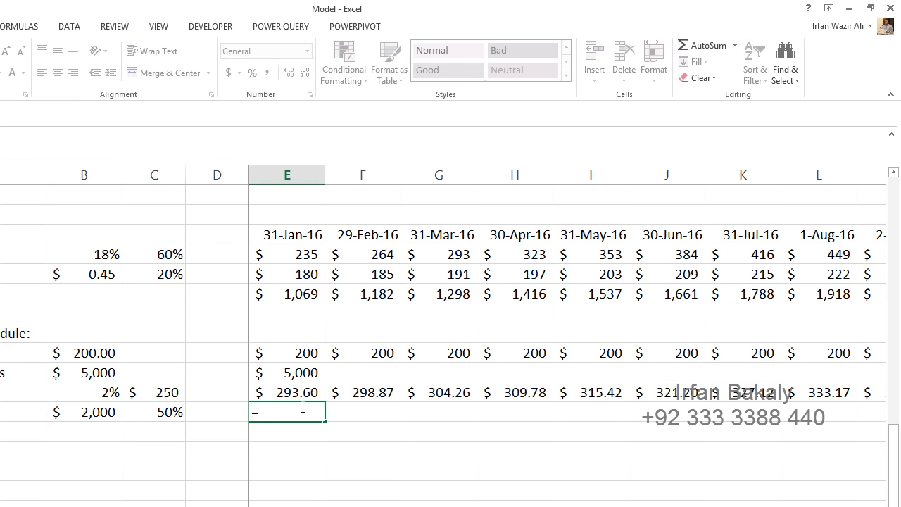
pyautogui.click(85, 410)
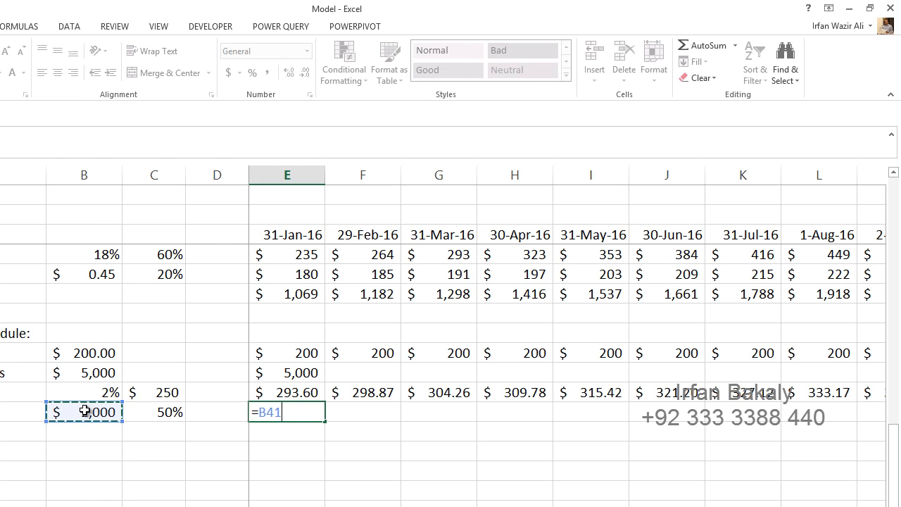
pyautogui.press('F4')
pyautogui.write('+Max')
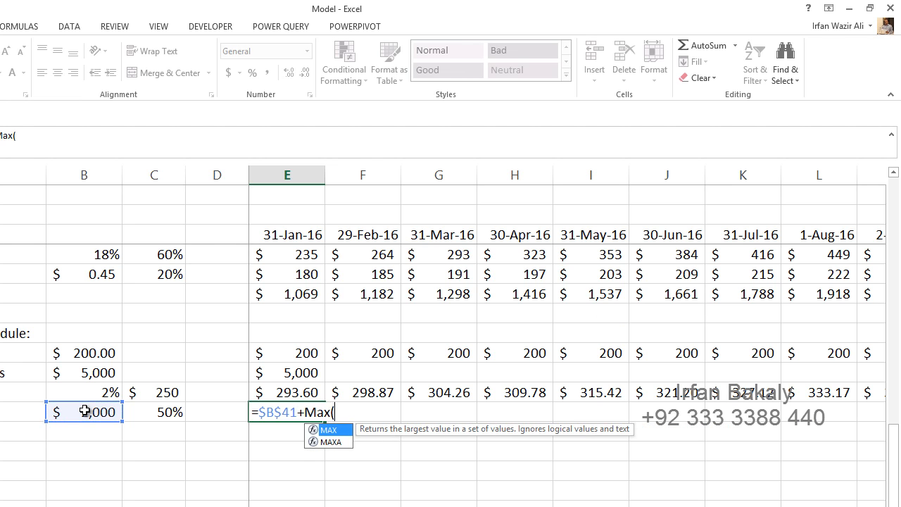
pyautogui.write('(')
pyautogui.click(169, 413)
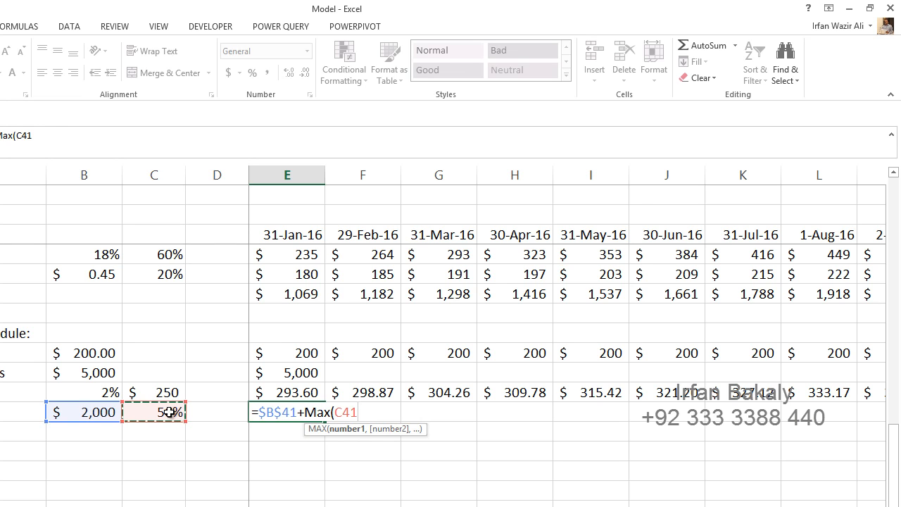
pyautogui.press('F4')
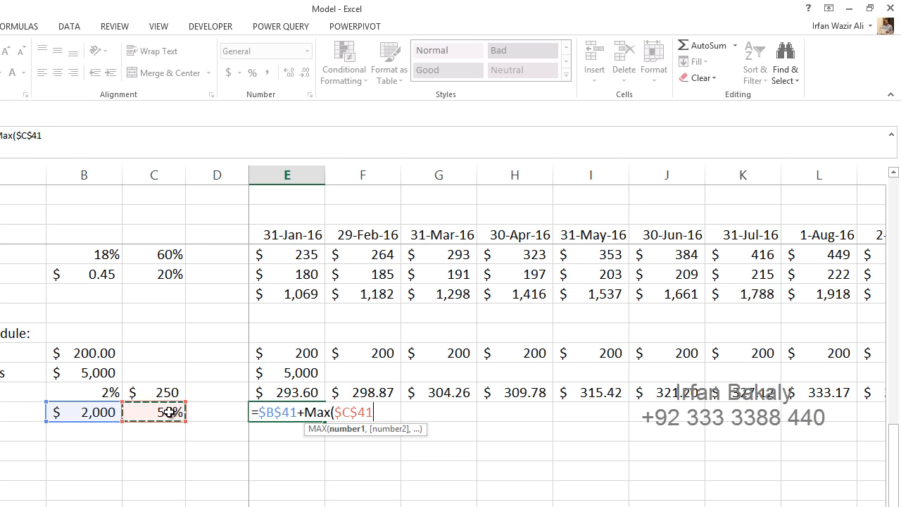
pyautogui.write('*')
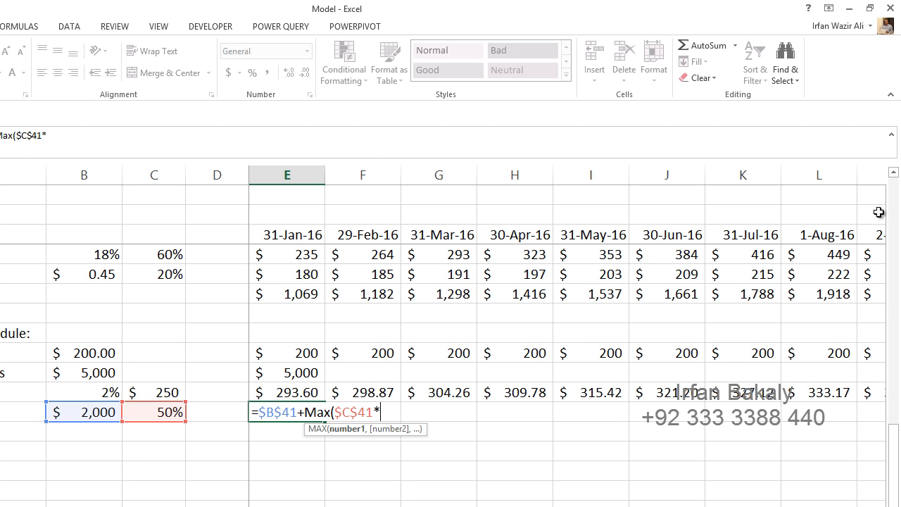
pyautogui.click(893, 172)
pyautogui.click(893, 173)
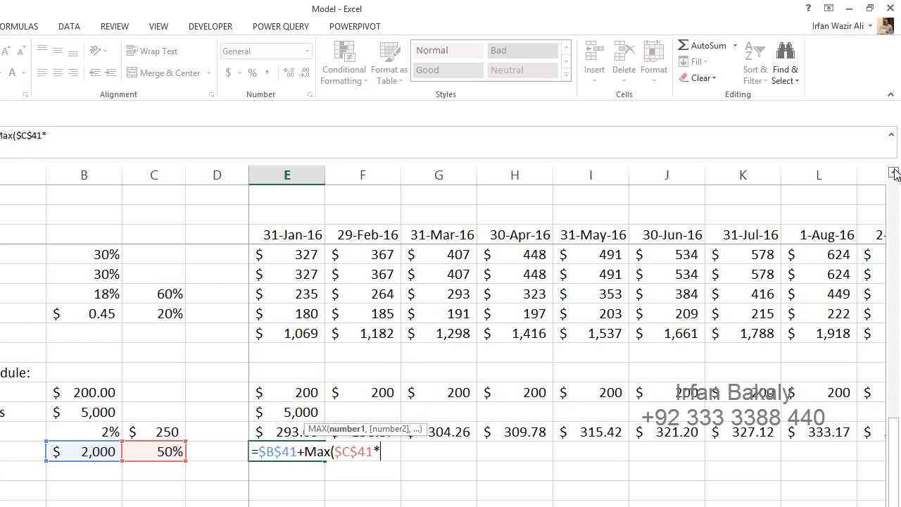
pyautogui.click(894, 173)
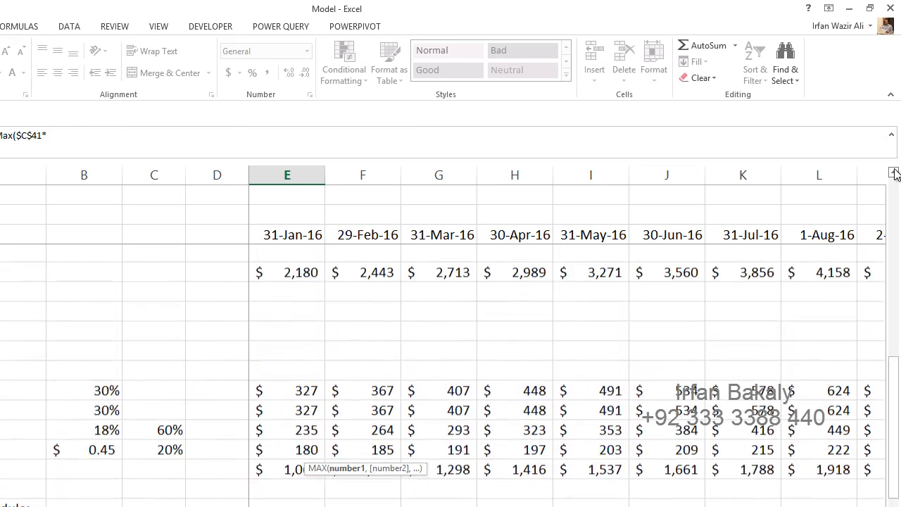
pyautogui.click(221, 334)
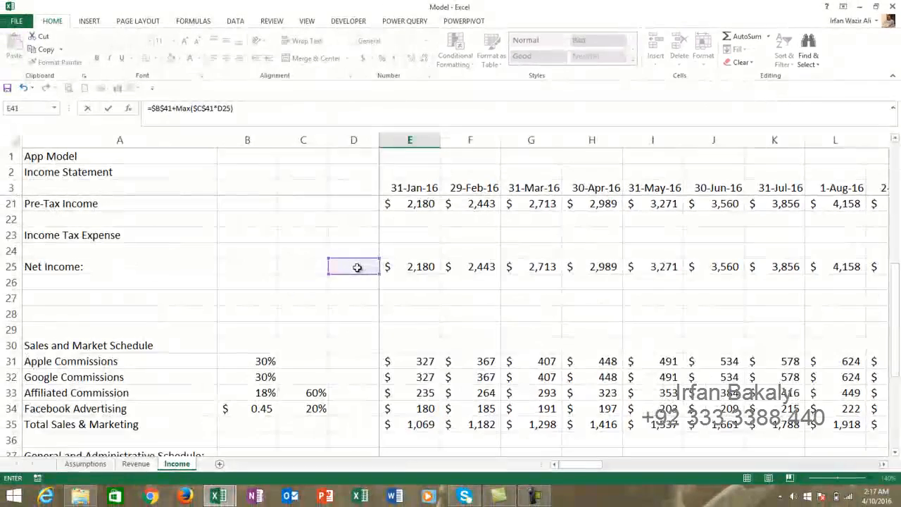
pyautogui.press('Return')
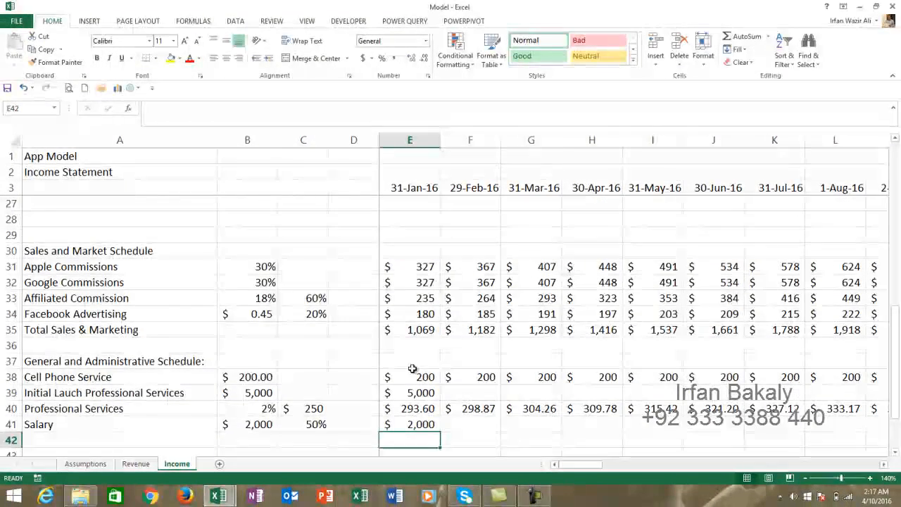
# - Copy the E41 salary formula across the remaining periods, F41 through BL41
pyautogui.click(428, 425)
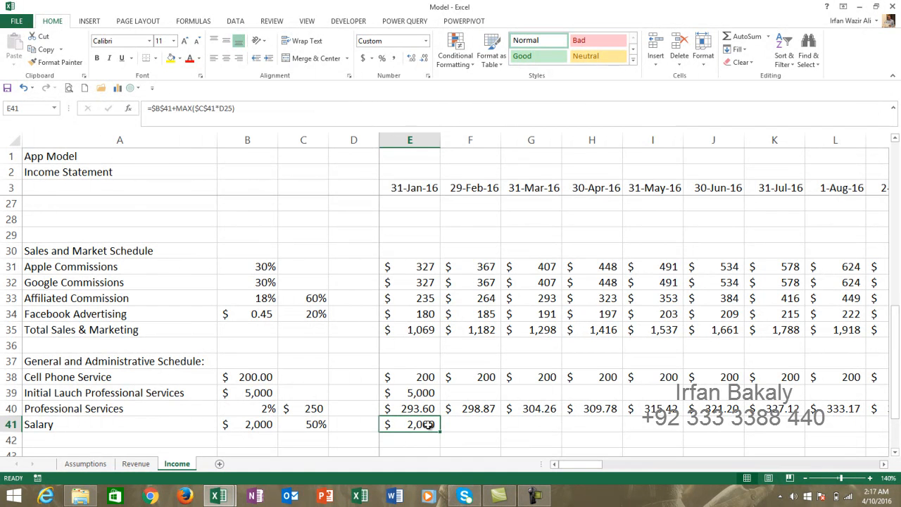
pyautogui.hotkey('ctrl', 'c')
pyautogui.press('Right')
pyautogui.hotkey('ctrl', 'shift', 'Right')
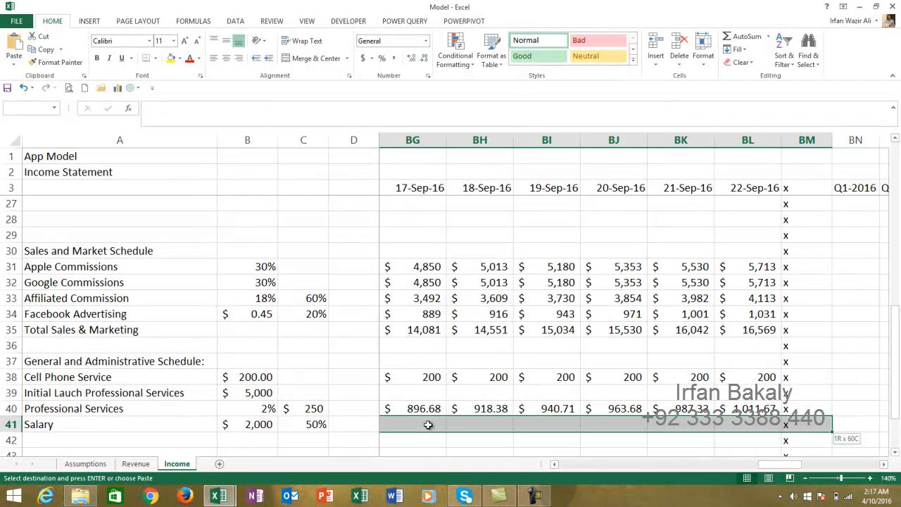
pyautogui.hotkey('shift', 'Left')
pyautogui.press('Return')
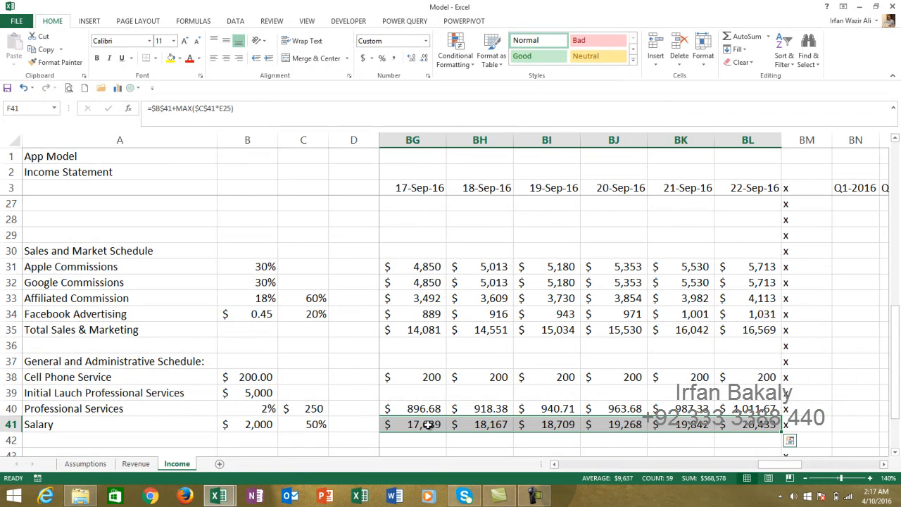
pyautogui.press('Left')
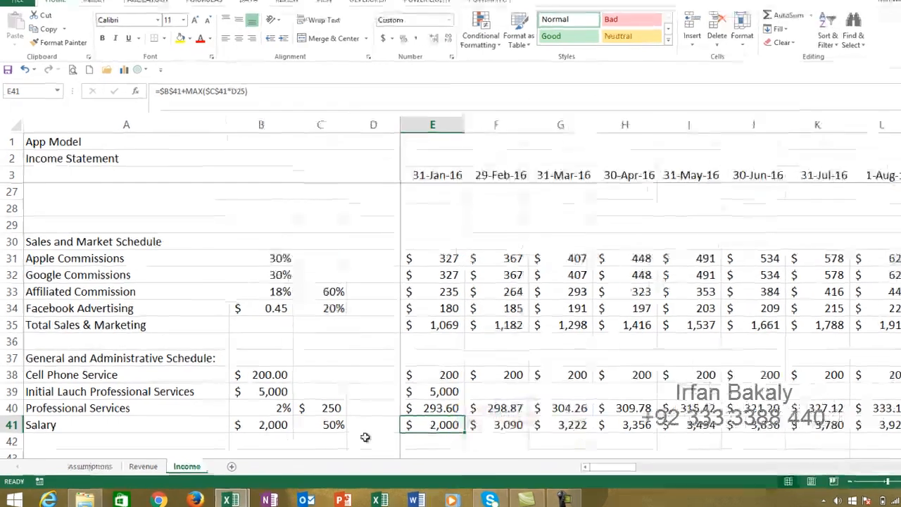
# - Add the label "Payroll Burden" in cell A42, below Salary
pyautogui.click(271, 441)
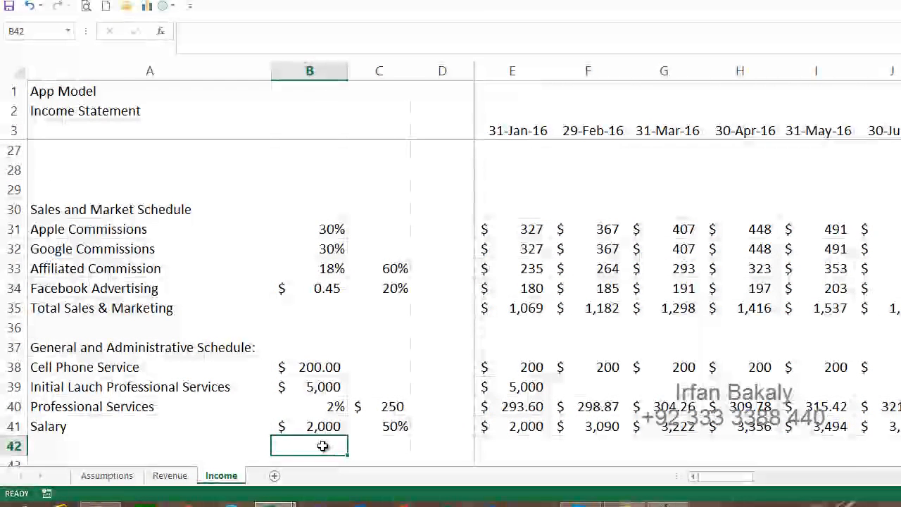
pyautogui.press('Left')
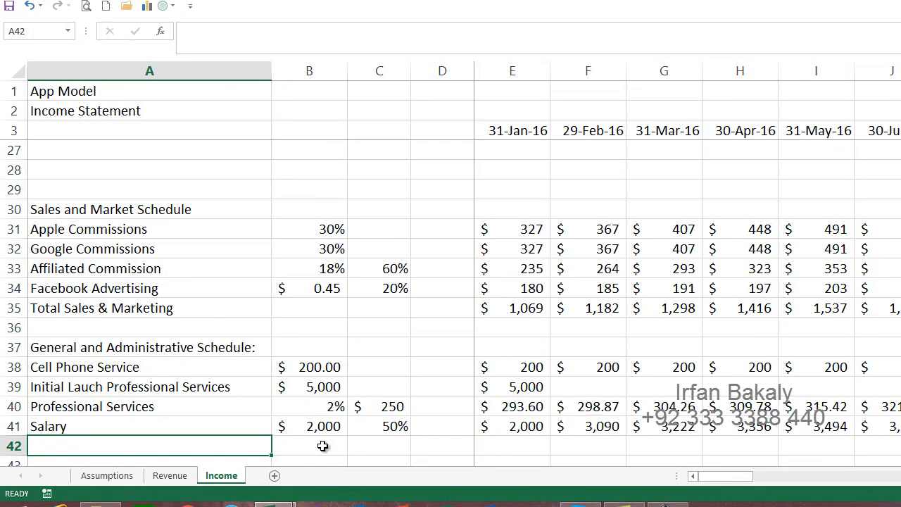
pyautogui.write('Pay')
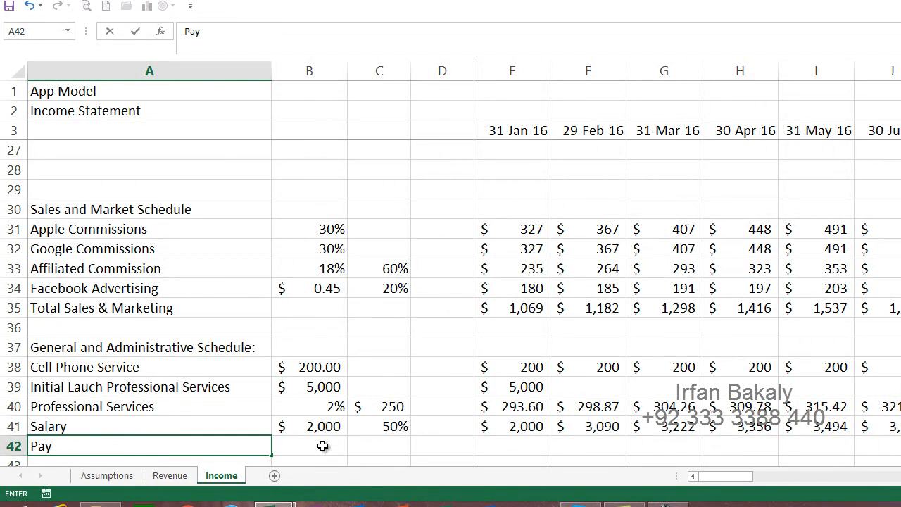
pyautogui.write('roll Burden')
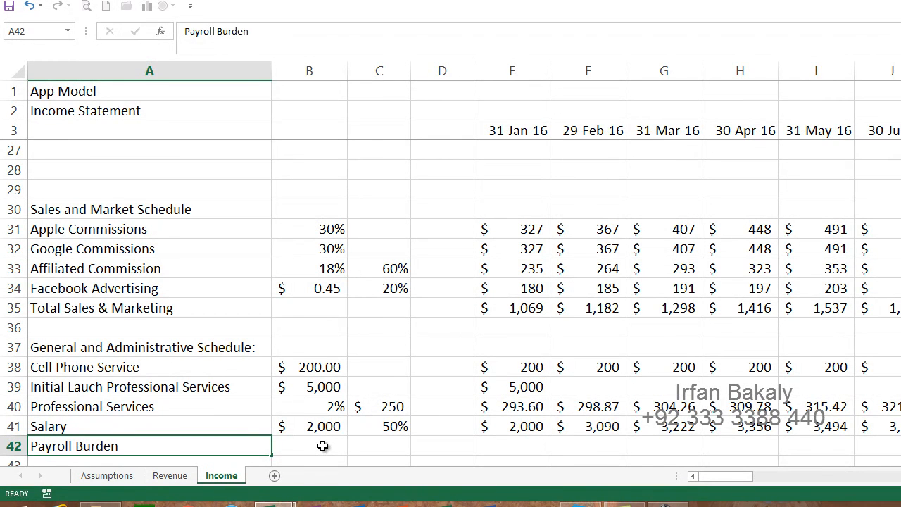
pyautogui.press('Return')
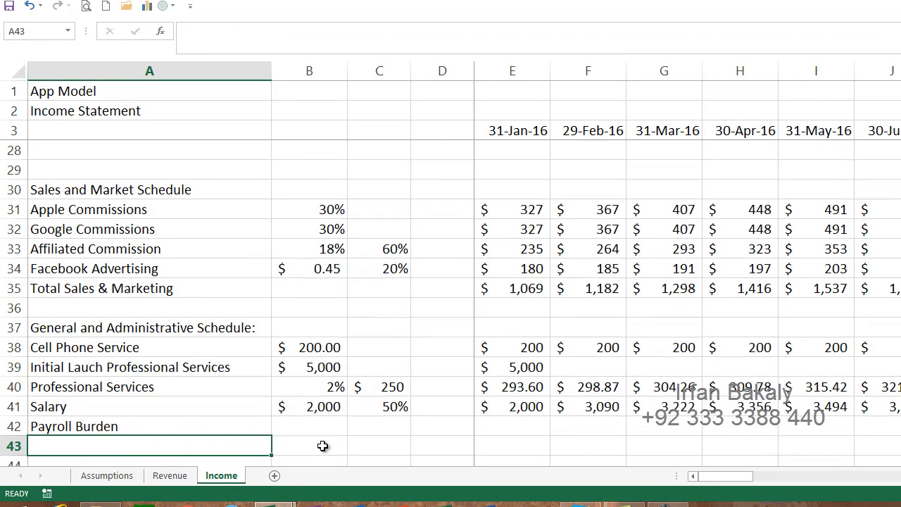
# - Insert a blank row at row 20 of the Assumptions sheet, directly below Profit Bonus
pyautogui.click(136, 478)
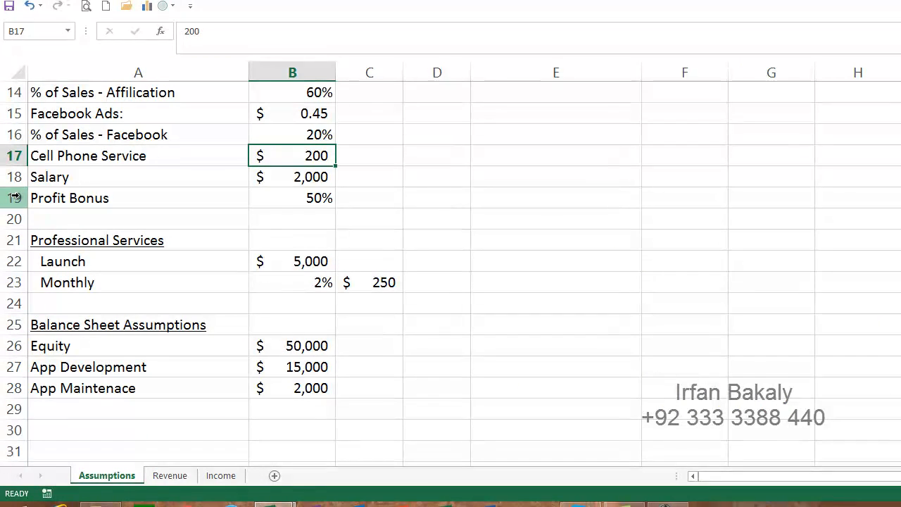
pyautogui.rightClick(19, 220)
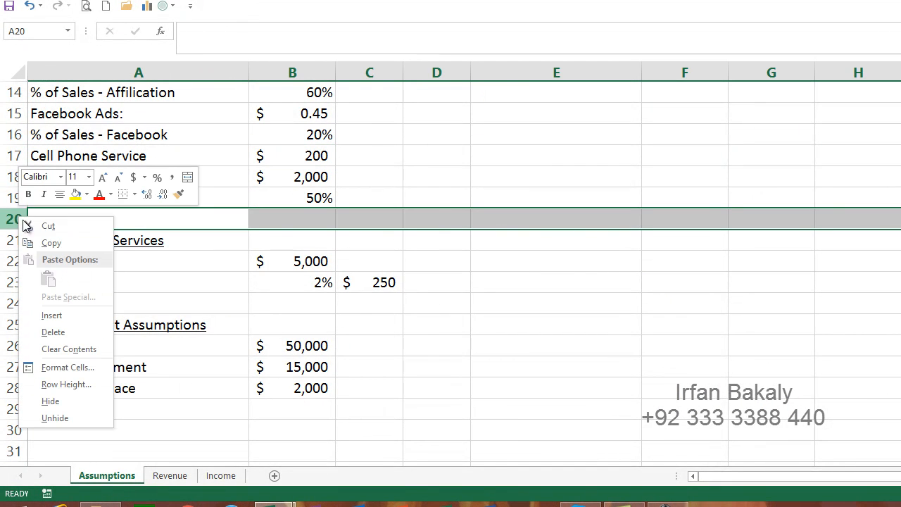
pyautogui.click(49, 316)
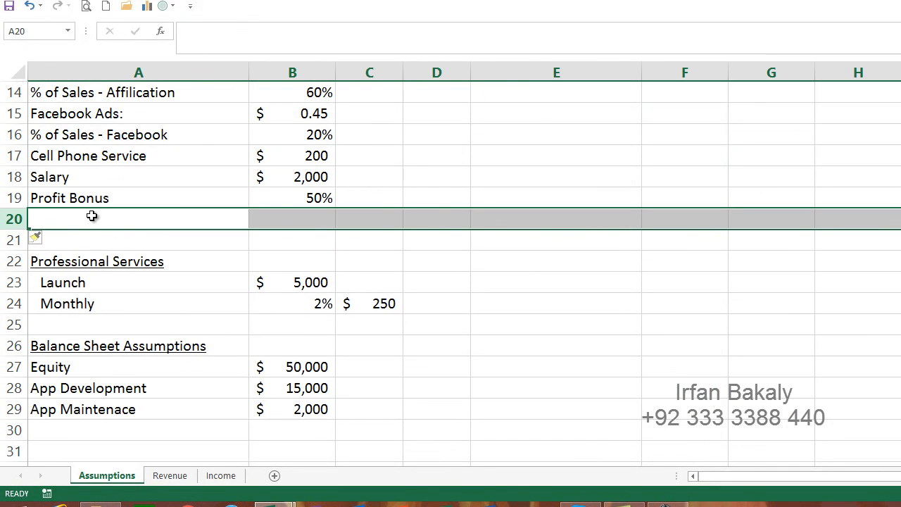
# - Enter a "Payroll" assumption of 30% in row 20, and select B42 beside Payroll Burden on the Income sheet
pyautogui.click(92, 217)
pyautogui.write('Payroll')
pyautogui.press('Tab')
pyautogui.write('30%')
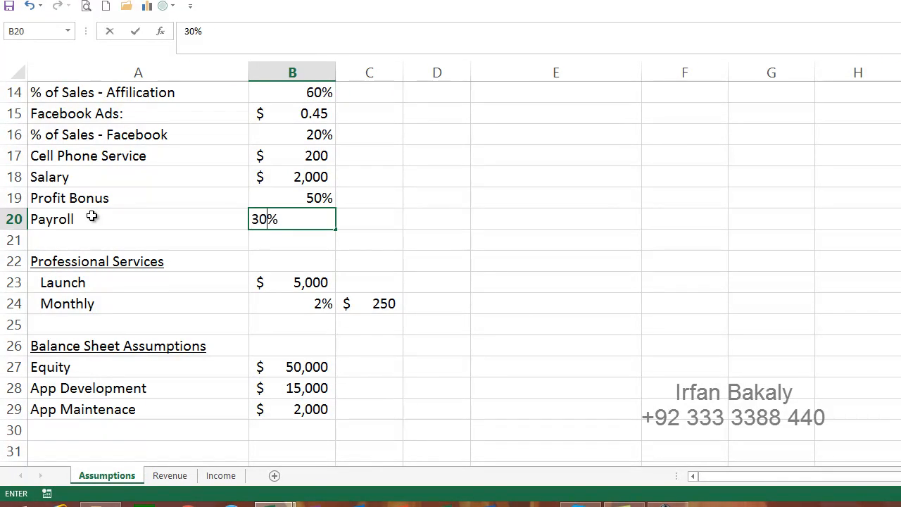
pyautogui.press('Return')
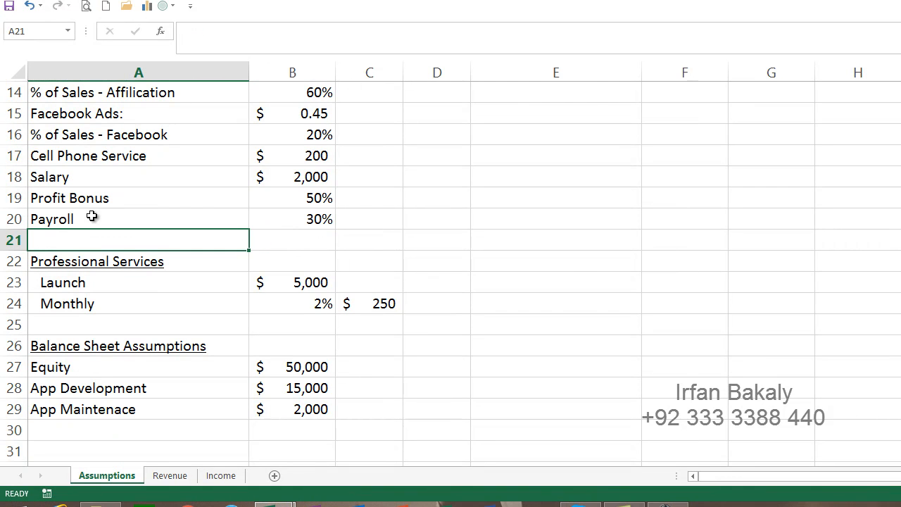
pyautogui.click(219, 476)
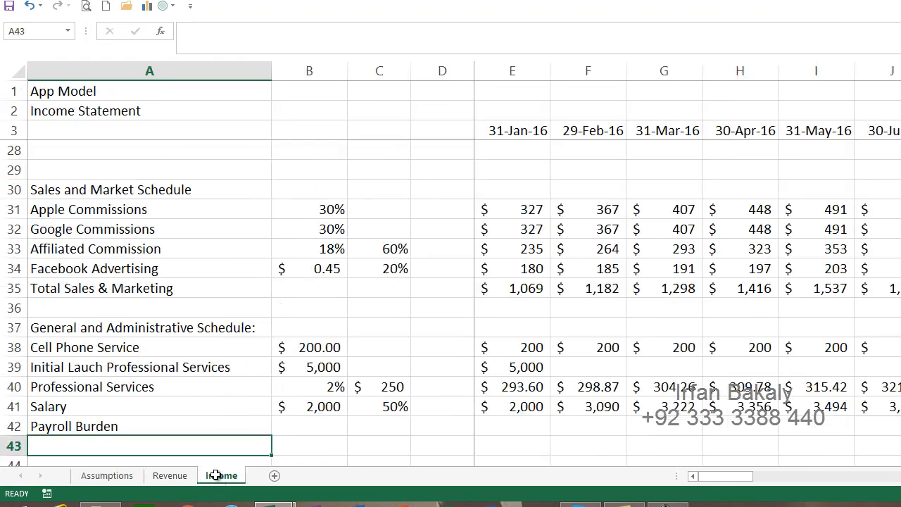
pyautogui.click(313, 419)
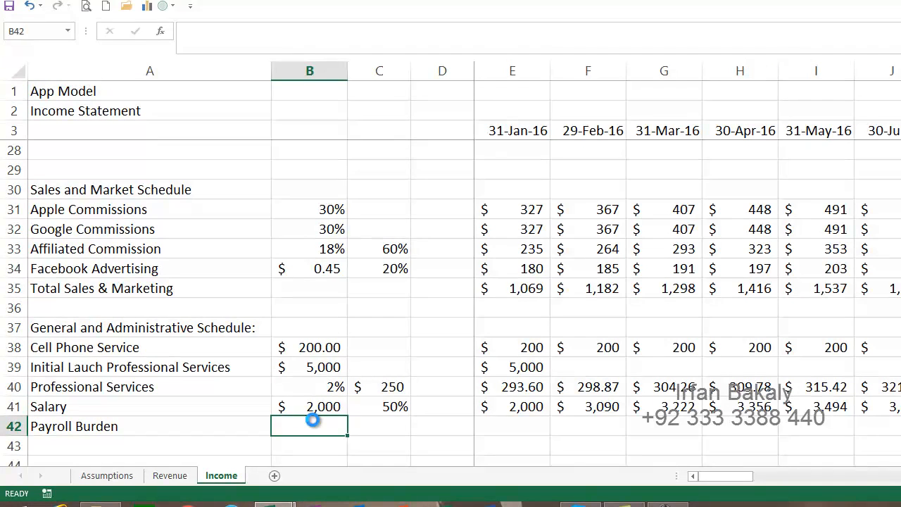
pyautogui.press('F11')
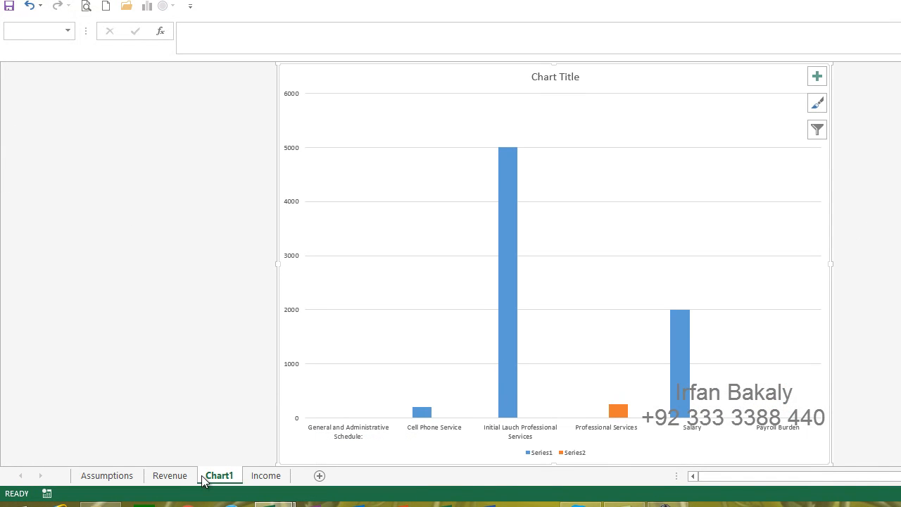
pyautogui.click(266, 477)
pyautogui.click(221, 478)
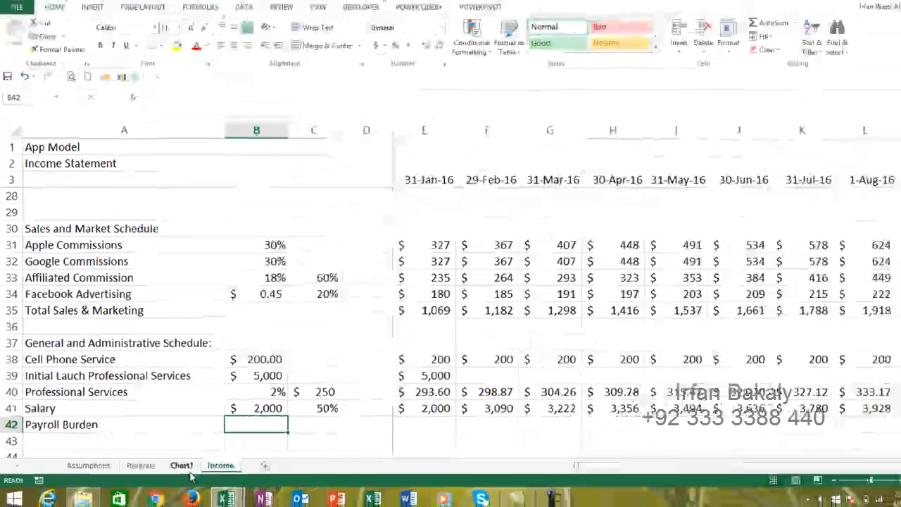
pyautogui.hotkey('alt', 'e')
pyautogui.press('l')
pyautogui.press('Return')
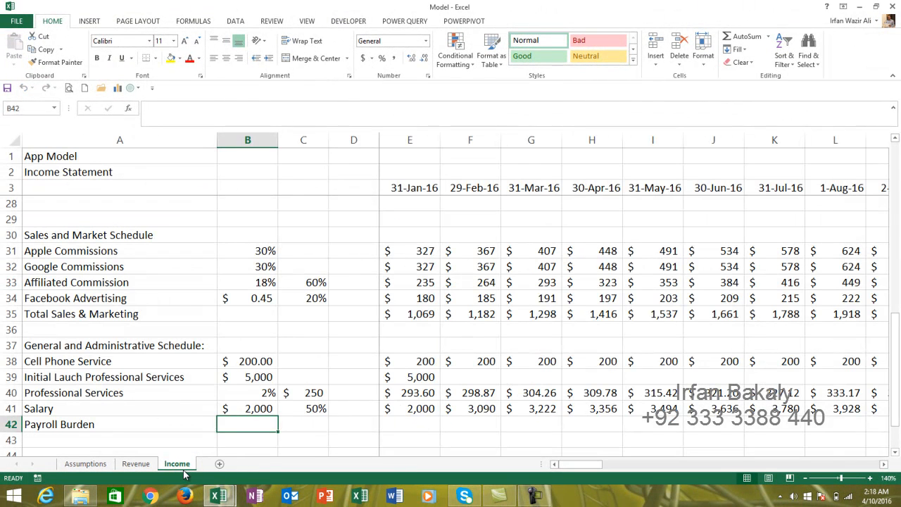
# - Link the Payroll Burden rate in B42 to the Payroll percentage with =Assumptions!B20
pyautogui.write('=')
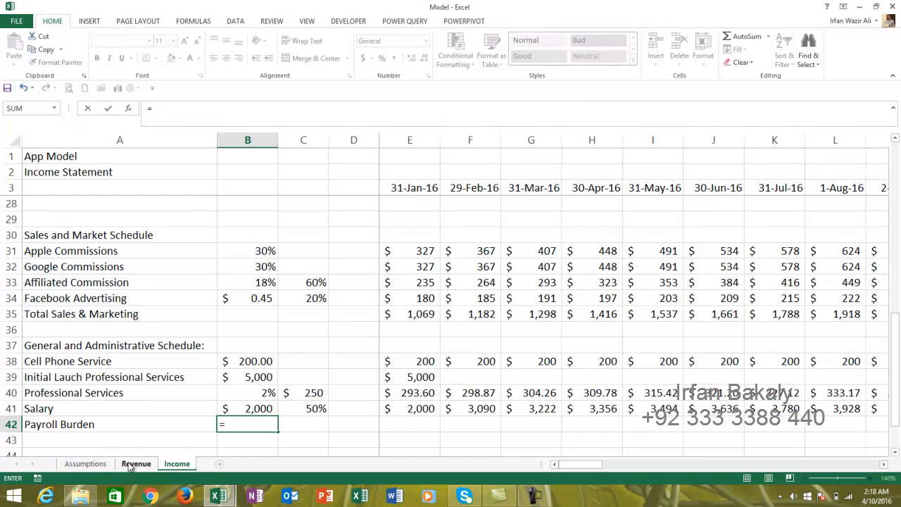
pyautogui.click(109, 467)
pyautogui.click(252, 258)
pyautogui.press('Return')
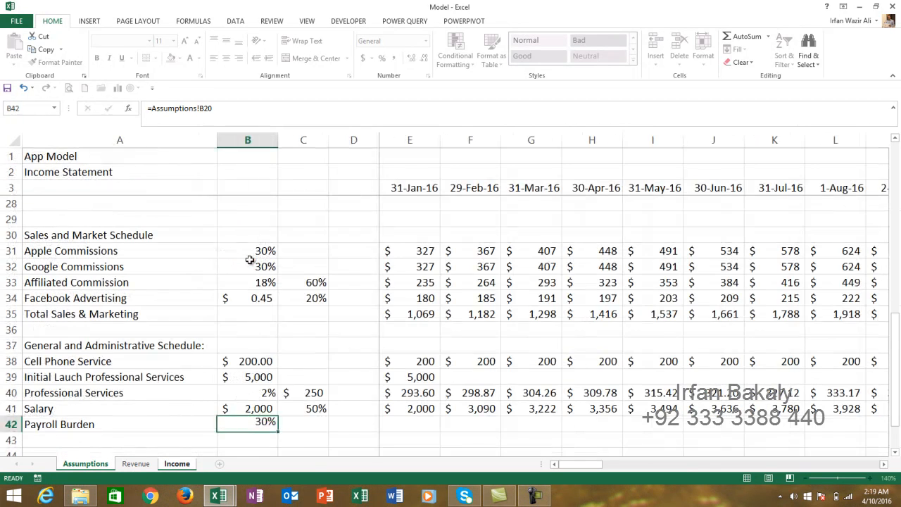
# - Calculate the 31-Jan-16 payroll burden in E42 with =E41*$B$42
pyautogui.press('Right')
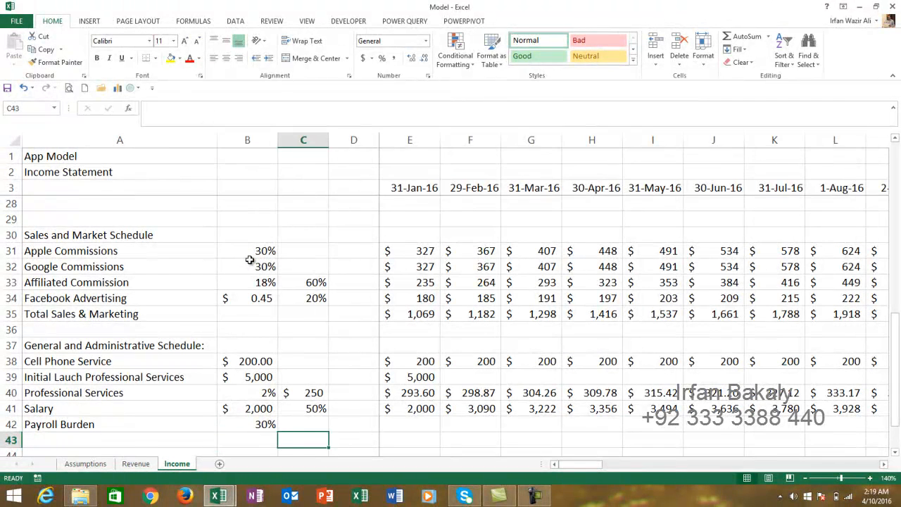
pyautogui.press('Up')
pyautogui.press('Right')
pyautogui.press('Right')
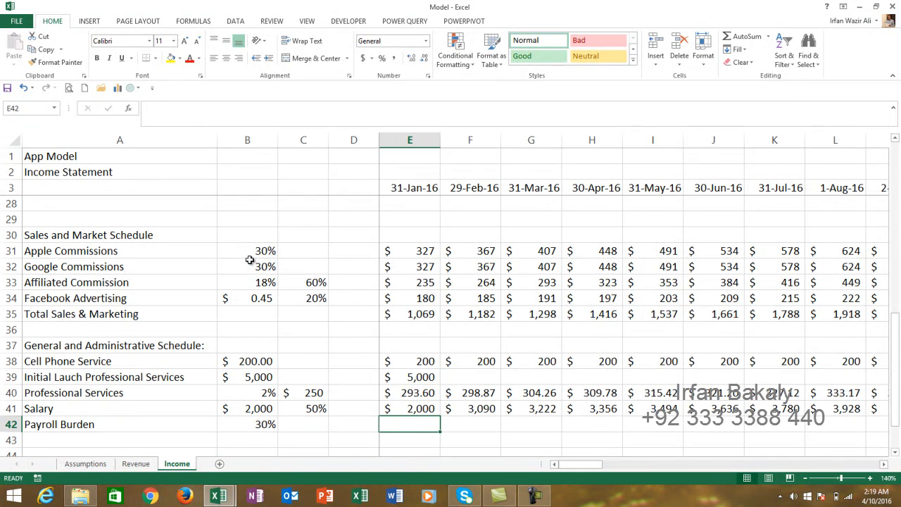
pyautogui.write('=')
pyautogui.press('Up')
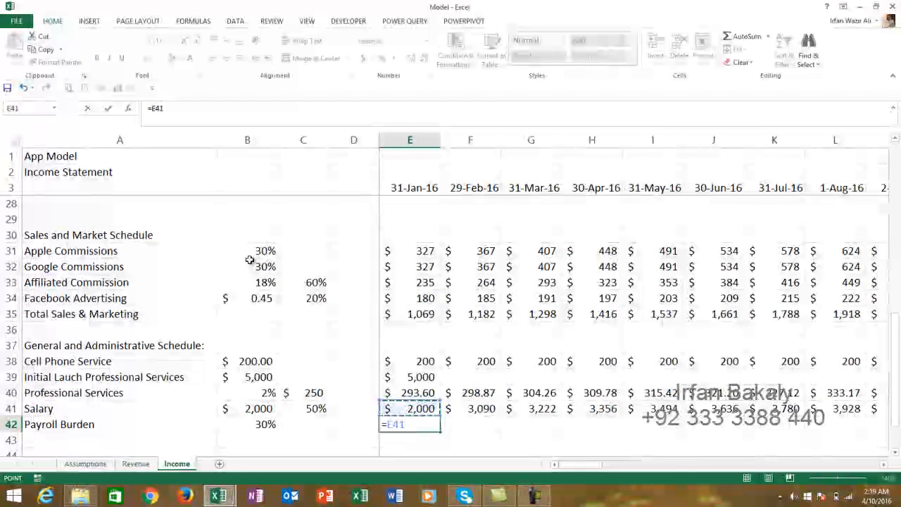
pyautogui.write('*')
pyautogui.click(256, 424)
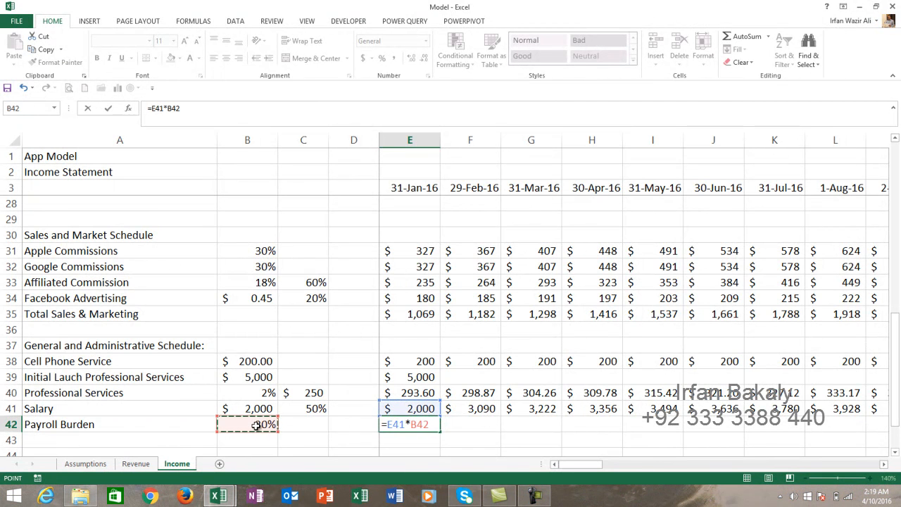
pyautogui.press('F4')
pyautogui.press('Return')
# - Copy the E42 payroll burden formula across the remaining periods, F42 through BL42
pyautogui.press('Up')
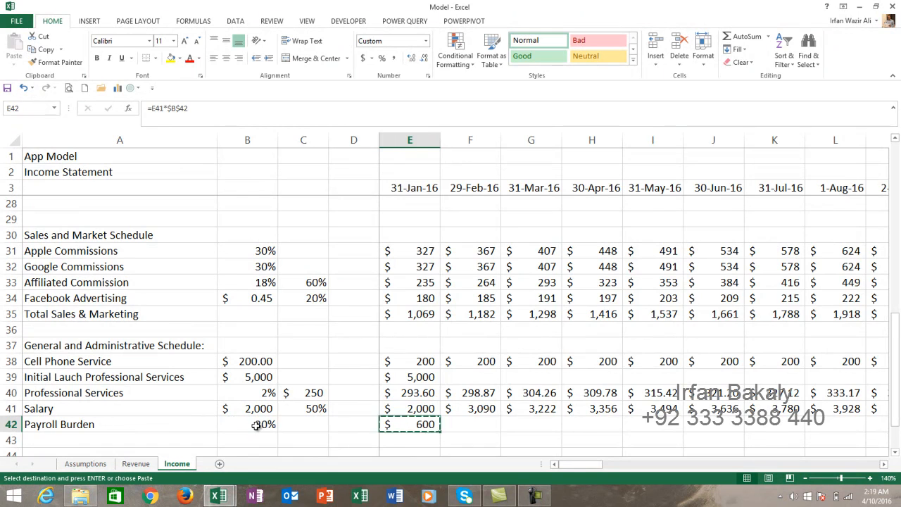
pyautogui.hotkey('ctrl', 'c')
pyautogui.hotkey('shift', 'Right')
pyautogui.hotkey('ctrl', 'shift', 'Right')
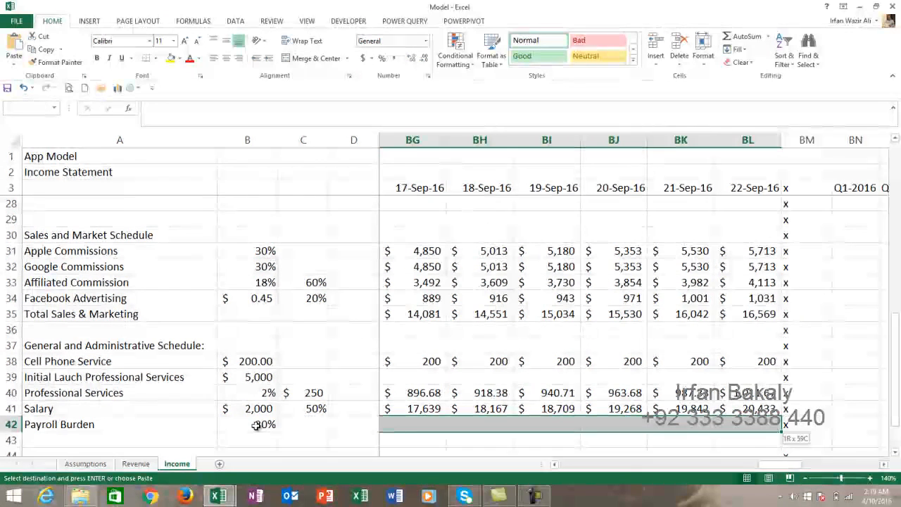
pyautogui.press('Return')
# - Add the label "Other Administrative Expenses" in cell A43, below Payroll Burden
pyautogui.press('Left')
pyautogui.press('Left')
pyautogui.press('Left')
pyautogui.press('Left')
pyautogui.press('Left')
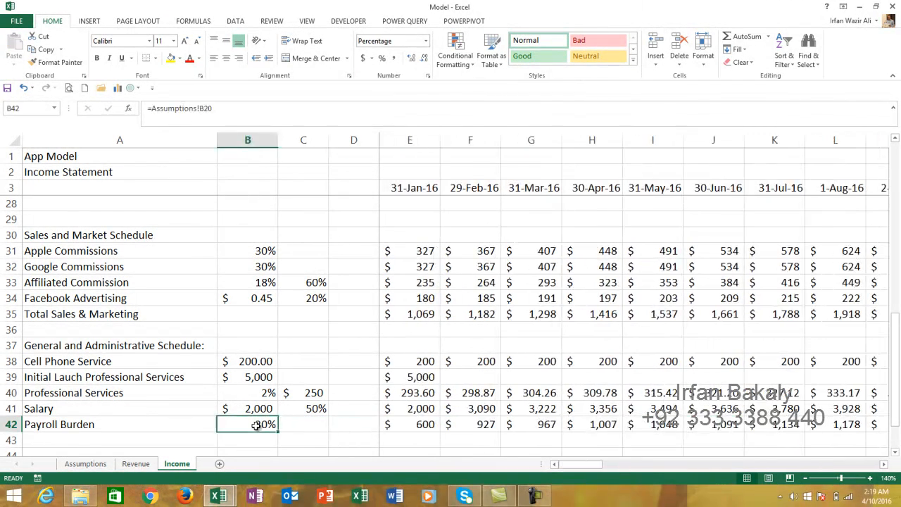
pyautogui.press('Down')
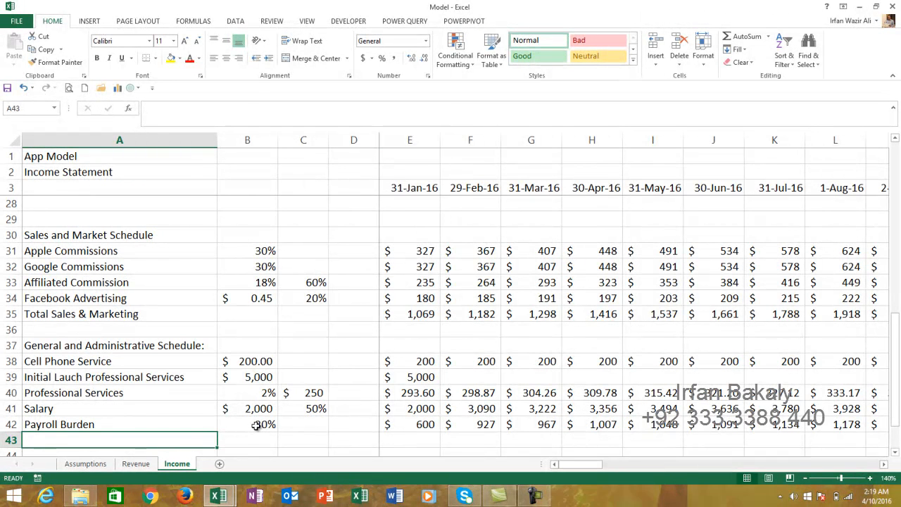
pyautogui.write('Other')
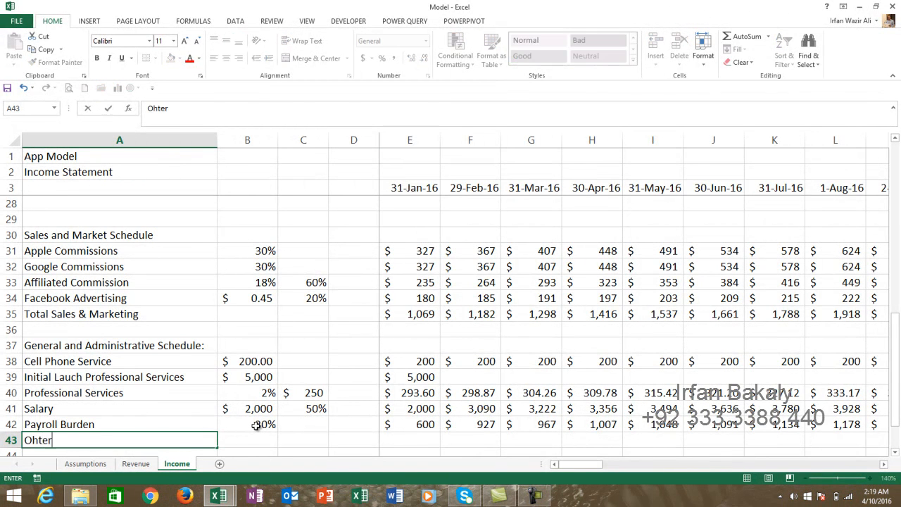
pyautogui.write(' Administrative')
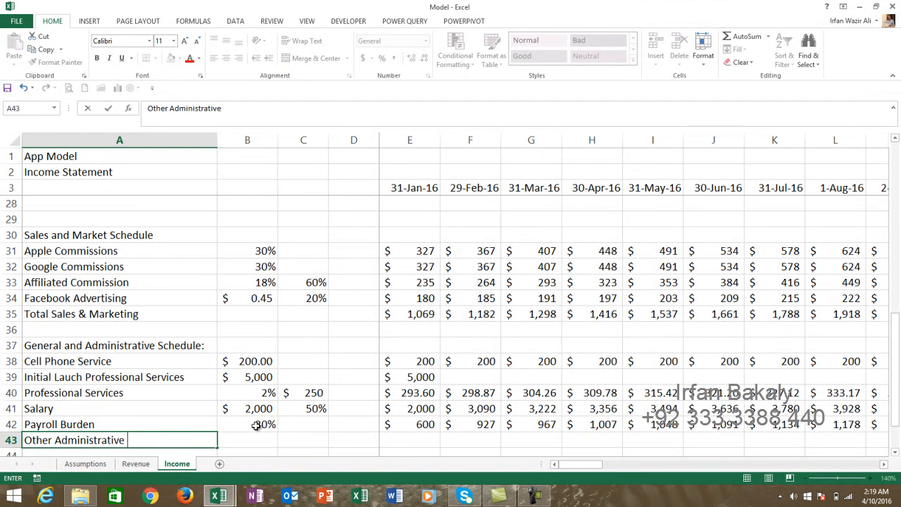
pyautogui.write(' Expenses')
pyautogui.press('Tab')
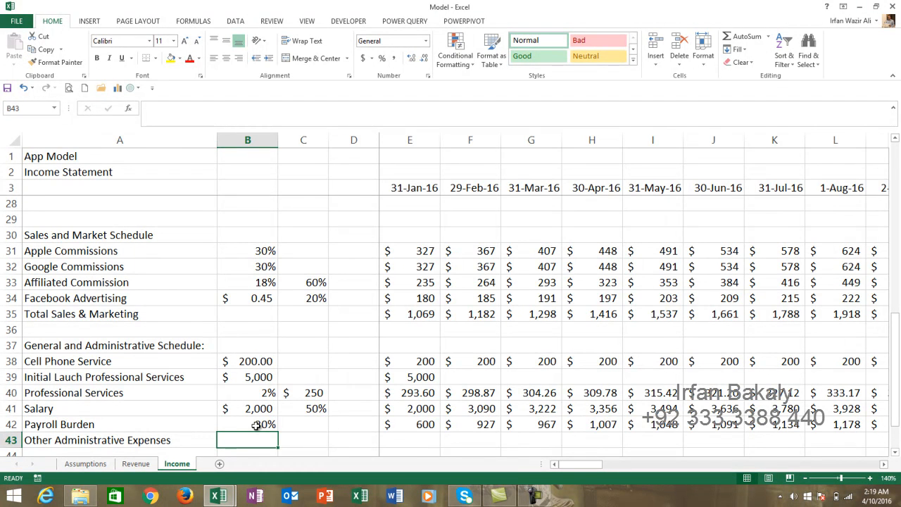
# - Insert two blank rows at row 21 of the Assumptions sheet, directly below Payroll
pyautogui.click(90, 467)
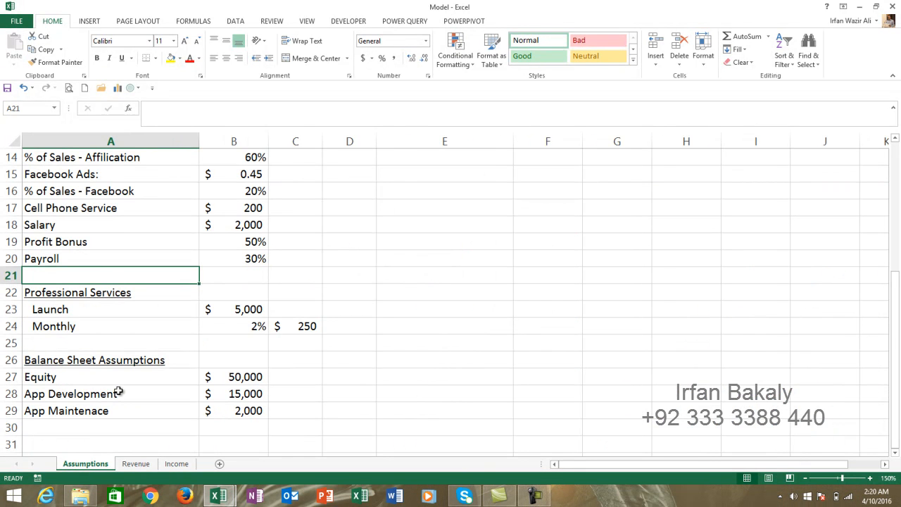
pyautogui.click(16, 275)
pyautogui.moveTo(16, 277); pyautogui.dragTo(12, 292)
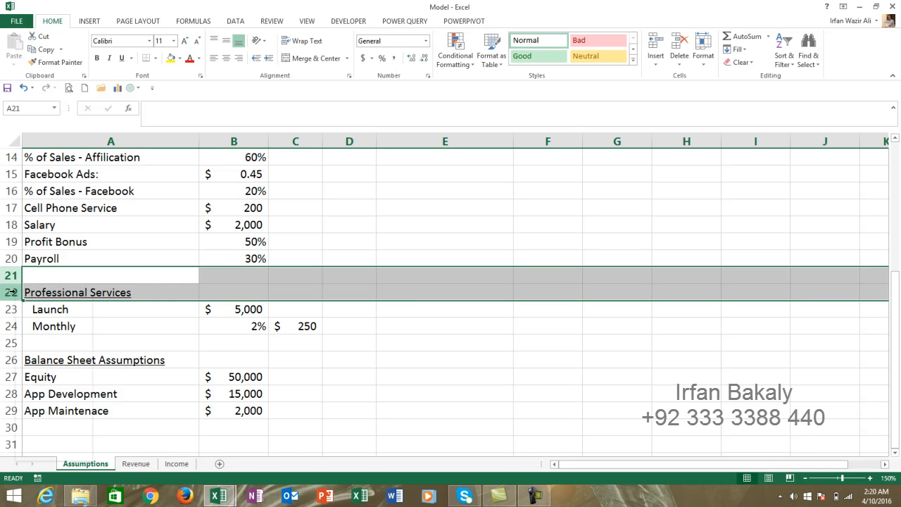
pyautogui.rightClick(12, 291)
pyautogui.click(42, 371)
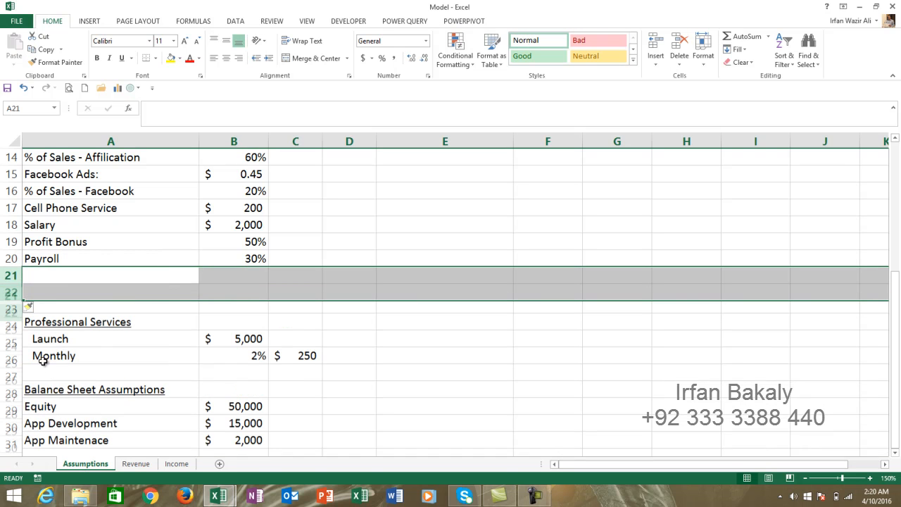
# - Add the label "Other Administrative Expenses" in cell A21 of the Assumptions sheet
pyautogui.click(71, 277)
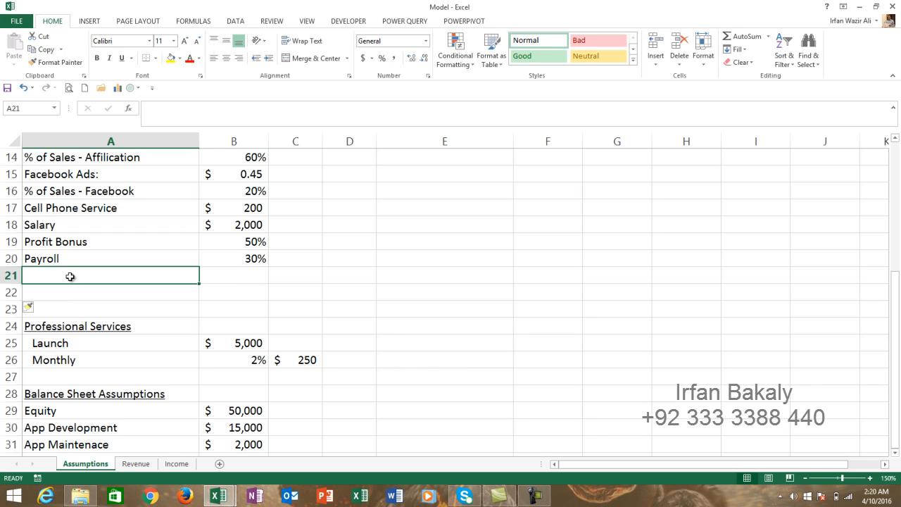
pyautogui.write('o')
pyautogui.write('Oth')
pyautogui.write('er E')
pyautogui.press('BackSpace')
pyautogui.write('Administ')
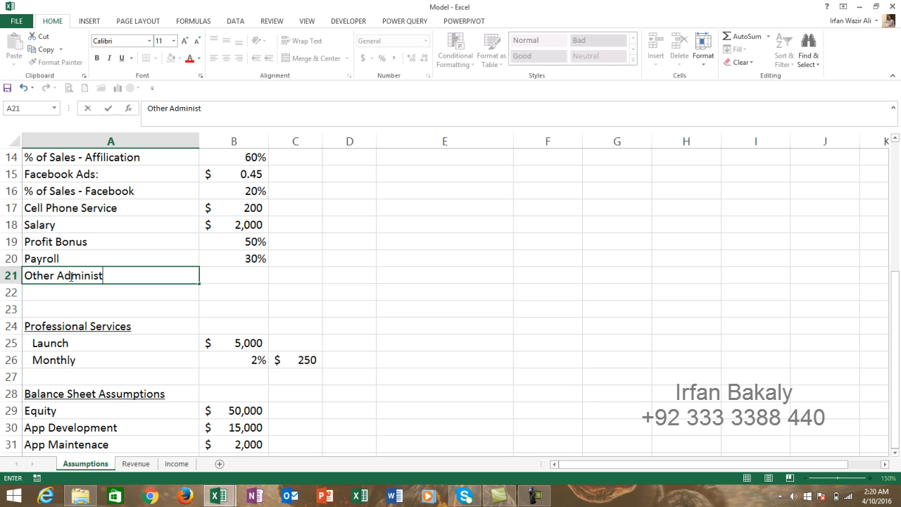
pyautogui.write('rative ')
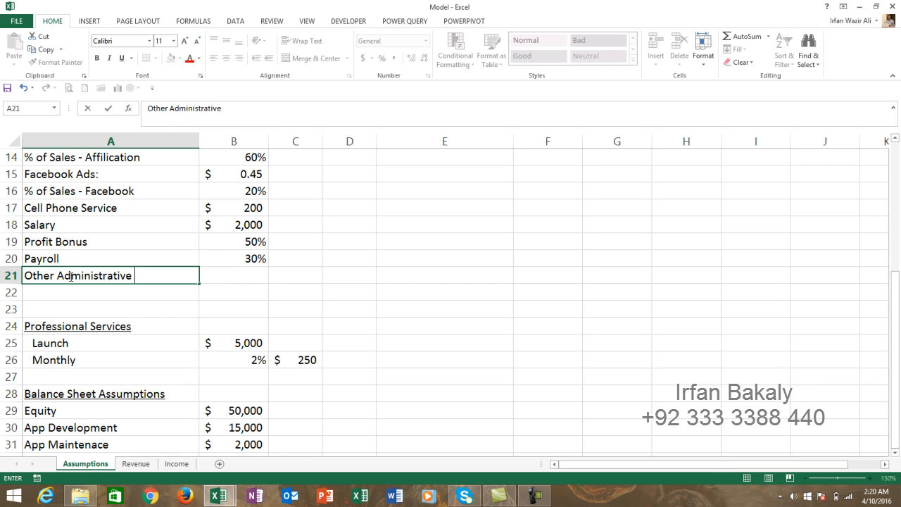
pyautogui.write('Expenses')
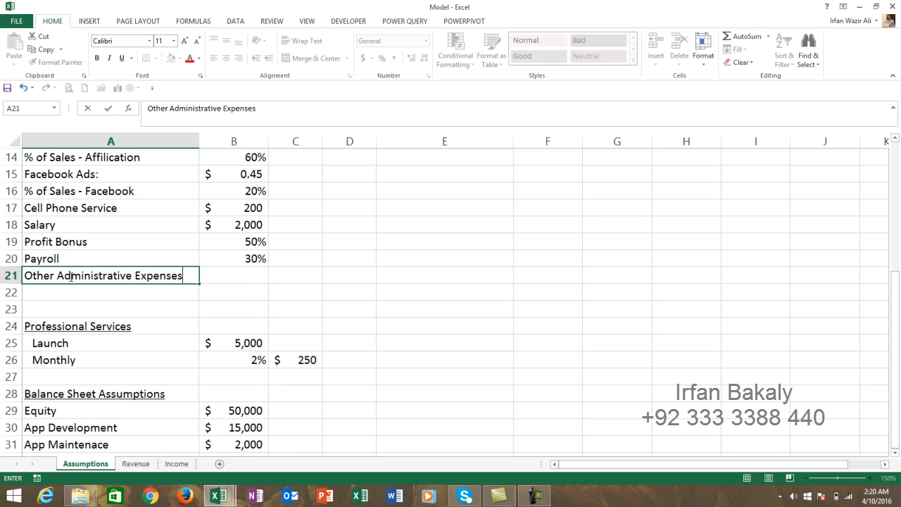
pyautogui.press('Tab')
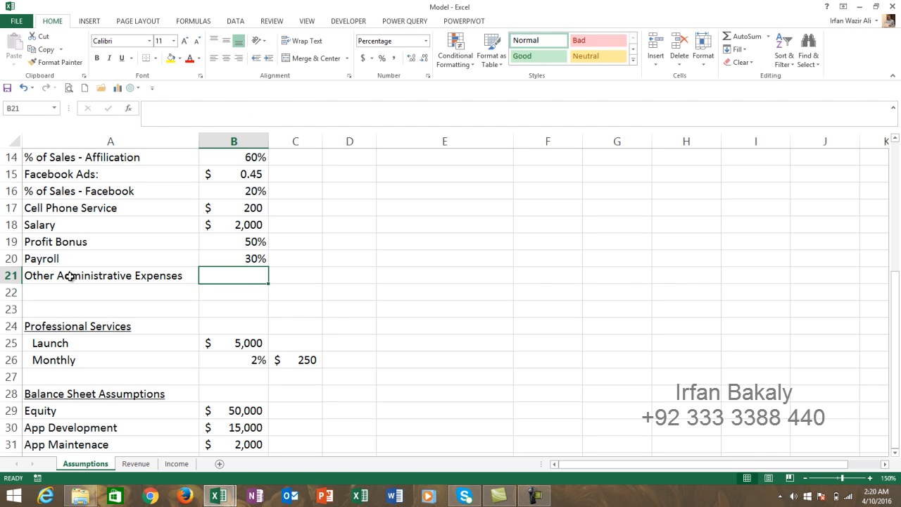
# - Enter 250 in B21 with the Accounting dollar format, and 2% in C21, for Other Administrative Expenses
pyautogui.write('250')
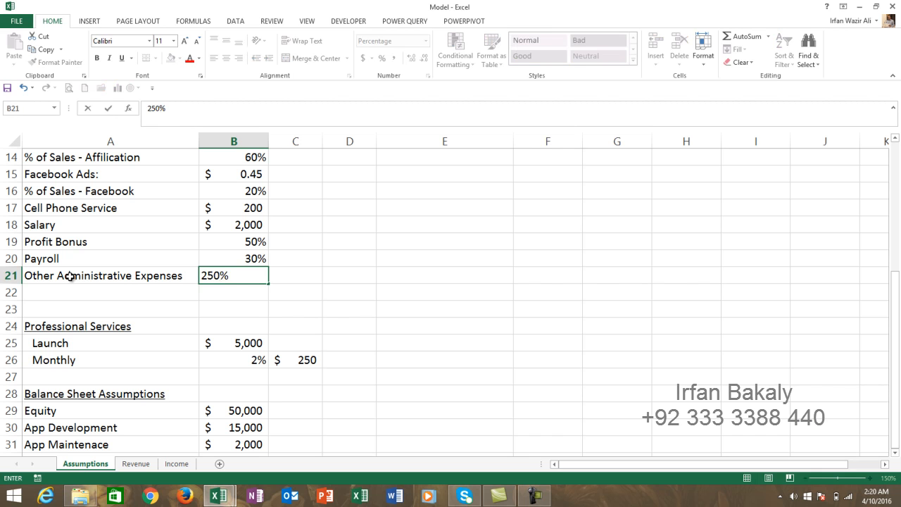
pyautogui.hotkey('ctrl', 'Return')
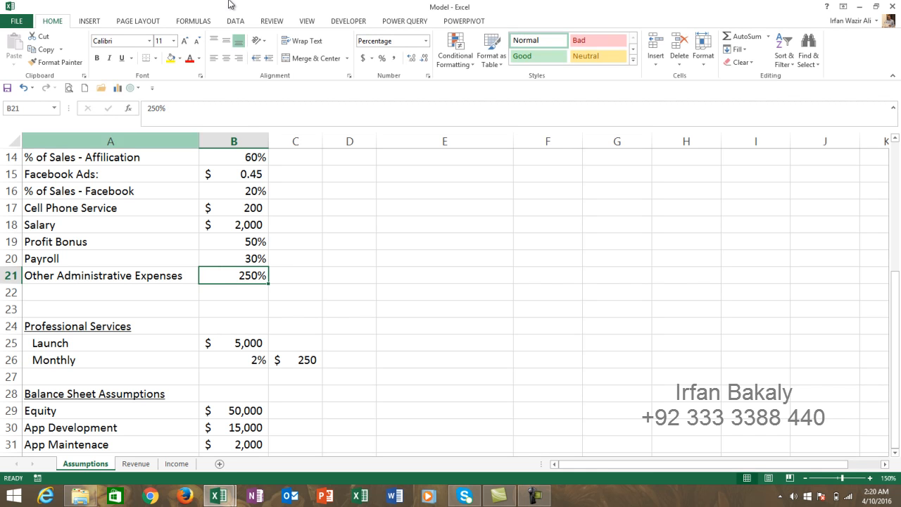
pyautogui.click(363, 58)
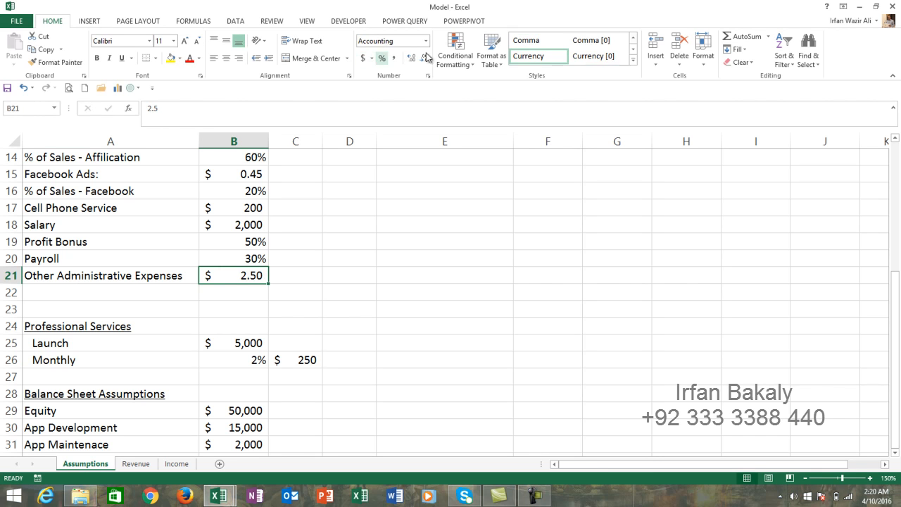
pyautogui.write('250')
pyautogui.hotkey('ctrl', 'Return')
pyautogui.press('Right')
pyautogui.write('2%')
pyautogui.press('Return')
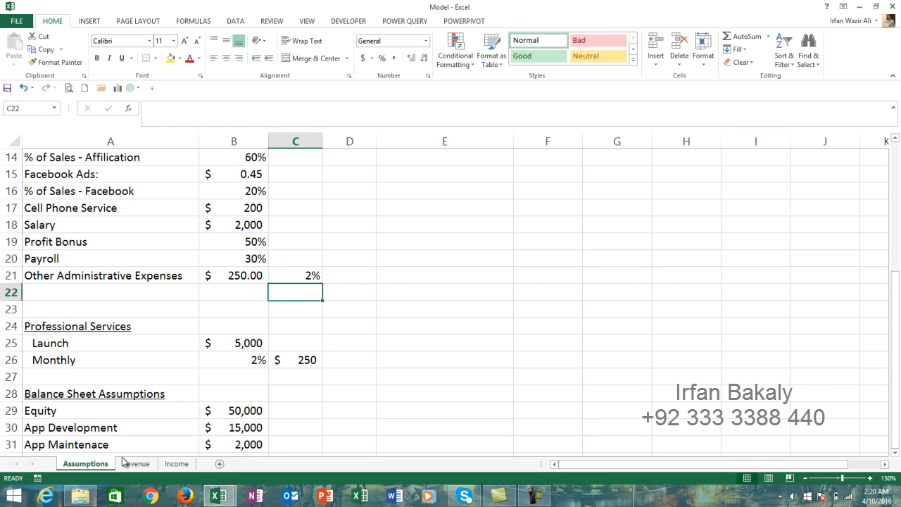
# - Link B43 on the Income sheet to the Other Administrative Expenses amount in Assumptions!B21
pyautogui.click(177, 465)
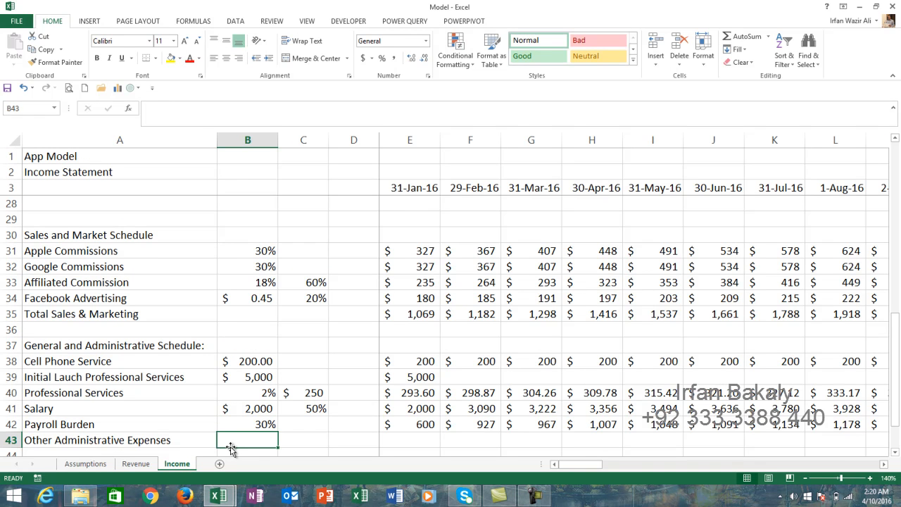
pyautogui.write('=')
pyautogui.click(86, 470)
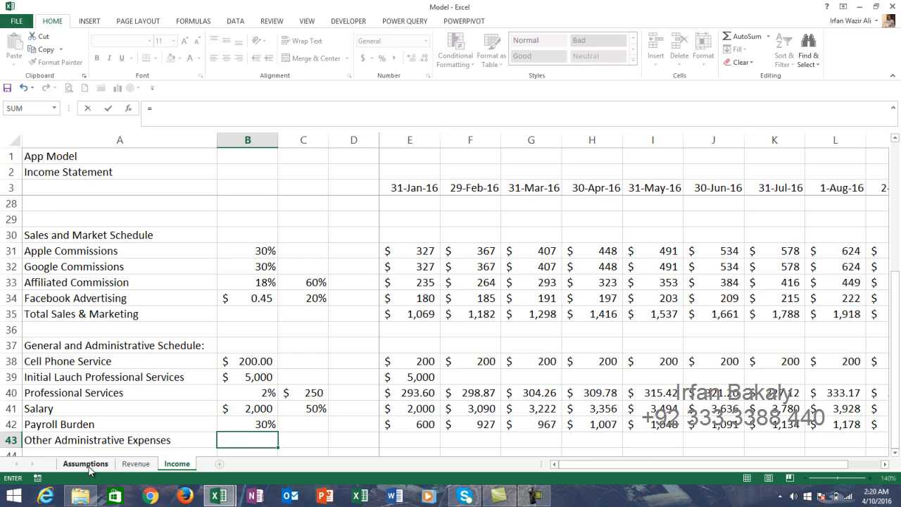
pyautogui.click(244, 360)
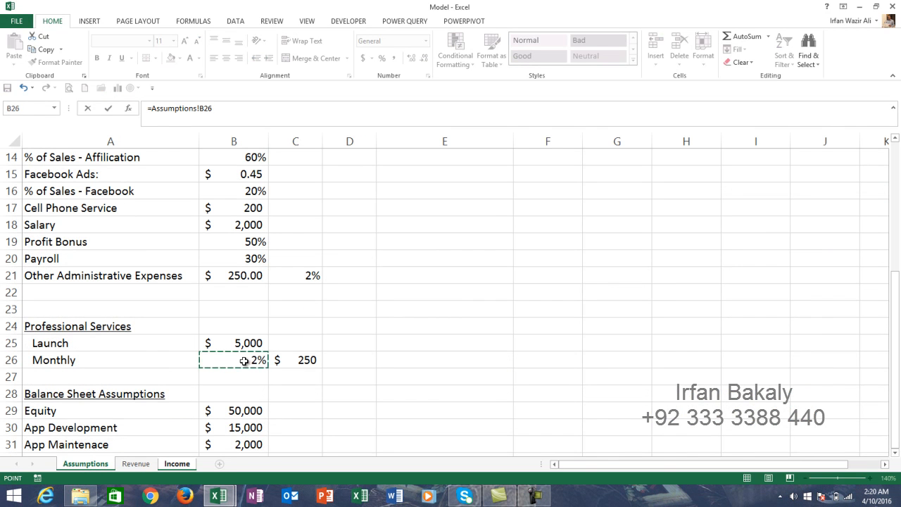
pyautogui.click(255, 276)
pyautogui.press('Return')
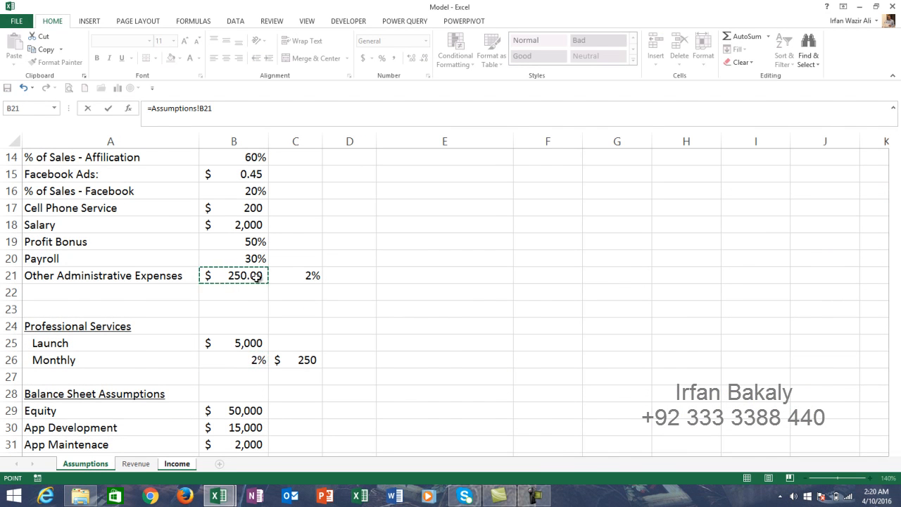
# - Link C43 on the Income sheet to the Other Administrative Expenses percentage in Assumptions!C21
pyautogui.press('Down')
pyautogui.press('Down')
pyautogui.press('Down')
pyautogui.press('Down')
pyautogui.press('Up')
pyautogui.press('Up')
pyautogui.press('Up')
pyautogui.press('Up')
pyautogui.press('Up')
pyautogui.press('Right')
pyautogui.write('=')
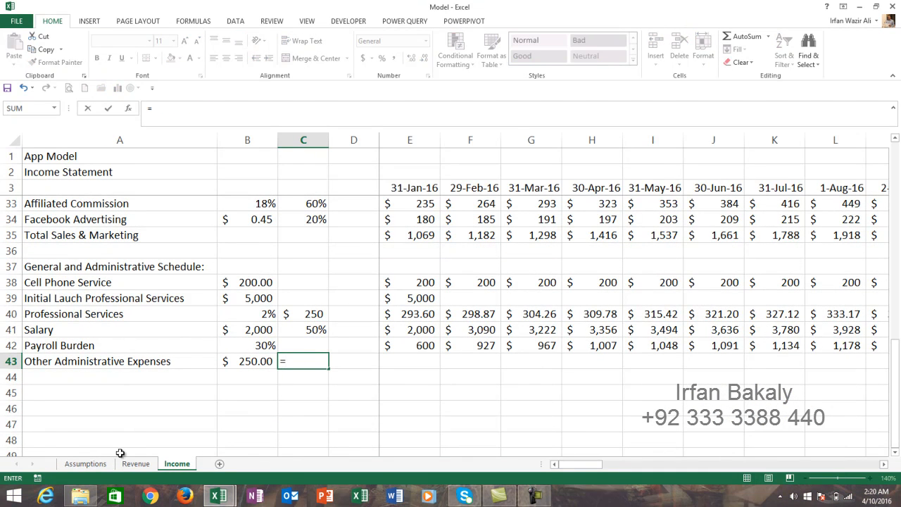
pyautogui.click(110, 464)
pyautogui.click(271, 274)
pyautogui.press('Return')
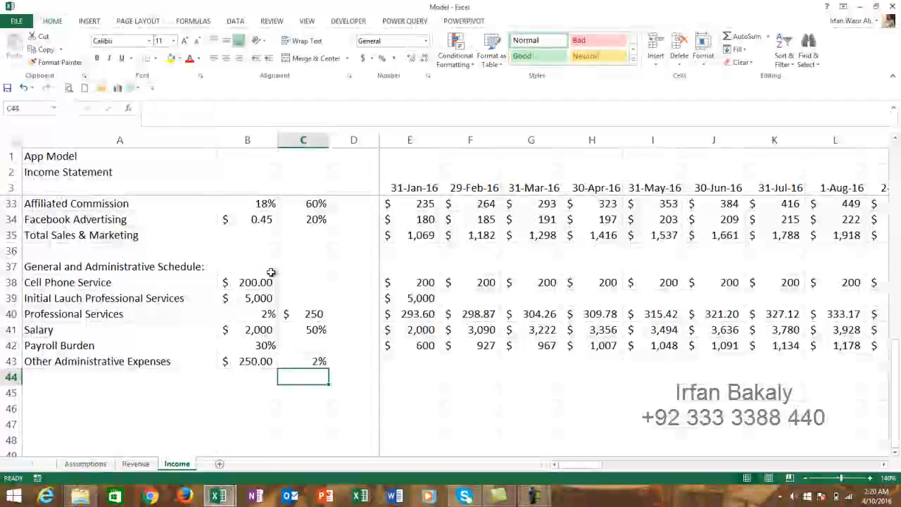
# - Enter =E5*$C$43+$B$43 in E43 to calculate January's Other Administrative Expenses
pyautogui.press('Right')
pyautogui.press('Right')
pyautogui.press('Up')
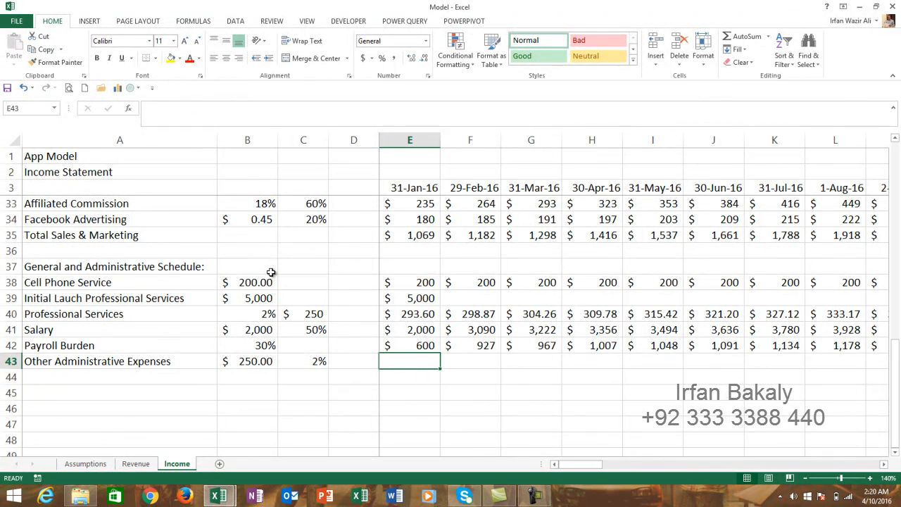
pyautogui.write('=')
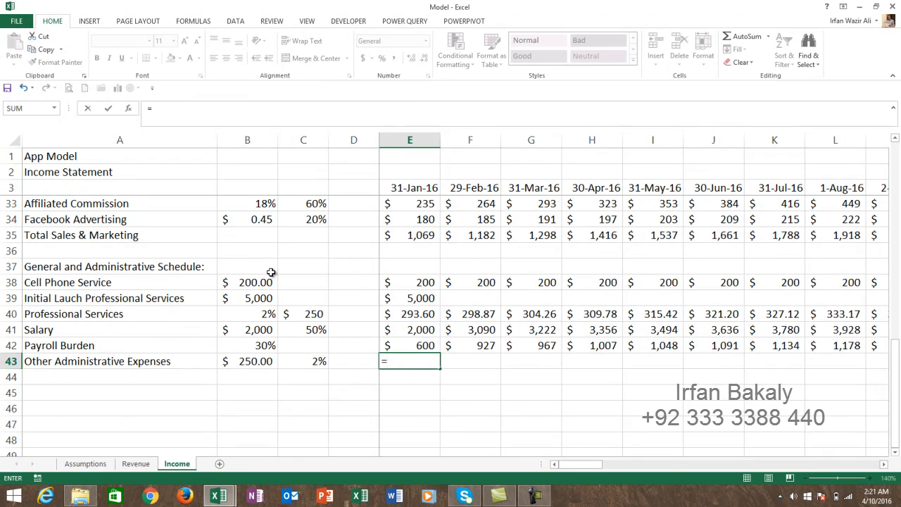
pyautogui.moveTo(895, 366); pyautogui.dragTo(895, 163)
pyautogui.click(407, 223)
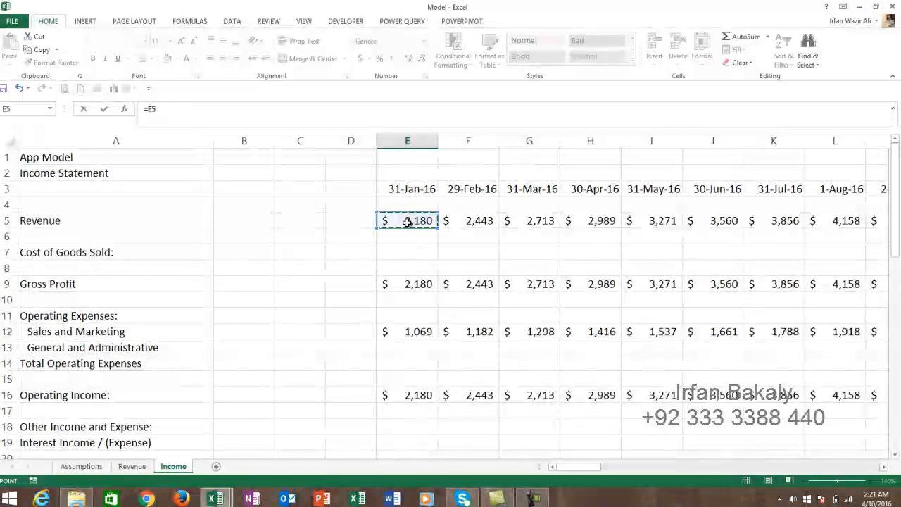
pyautogui.write('*')
pyautogui.moveTo(898, 202); pyautogui.dragTo(898, 397)
pyautogui.click(320, 394)
pyautogui.press('F4')
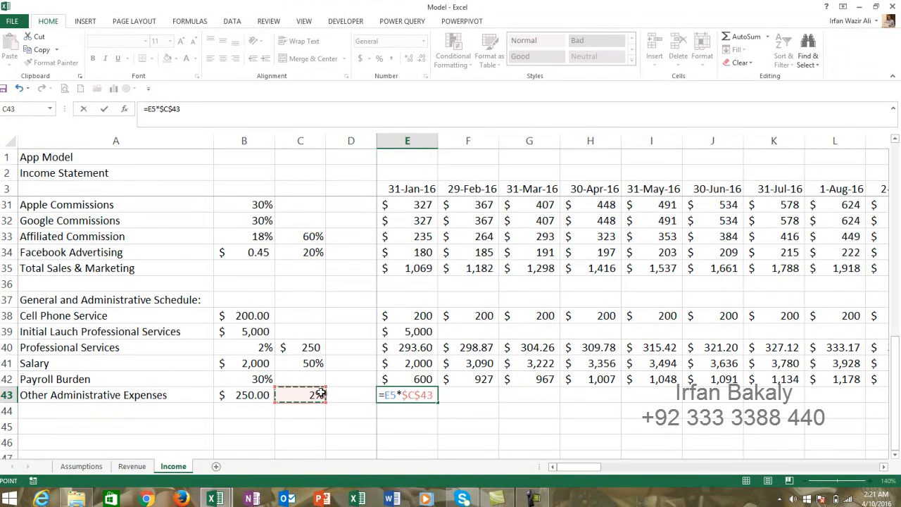
pyautogui.write('+')
pyautogui.click(251, 396)
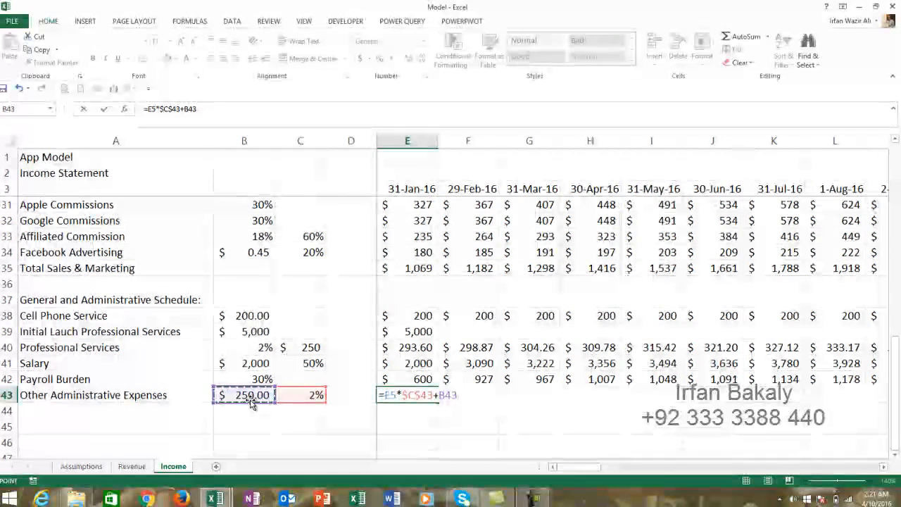
pyautogui.press('F4')
pyautogui.press('Return')
# - Copy the E43 formula across the remaining monthly columns of the Other Administrative Expenses row
pyautogui.press('Up')
pyautogui.hotkey('ctrl', 'c')
pyautogui.press('Right')
pyautogui.hotkey('ctrl', 'shift', 'Right')
pyautogui.hotkey('ctrl', 'v')
pyautogui.press('Return')
# - Add the label "Total G&A" in cell A44, below Other Administrative Expenses
pyautogui.hotkey('ctrl', 'Left')
pyautogui.hotkey('ctrl', 'Left')
pyautogui.hotkey('ctrl', 'Left')
pyautogui.hotkey('ctrl', 'Left')
pyautogui.press('Down')
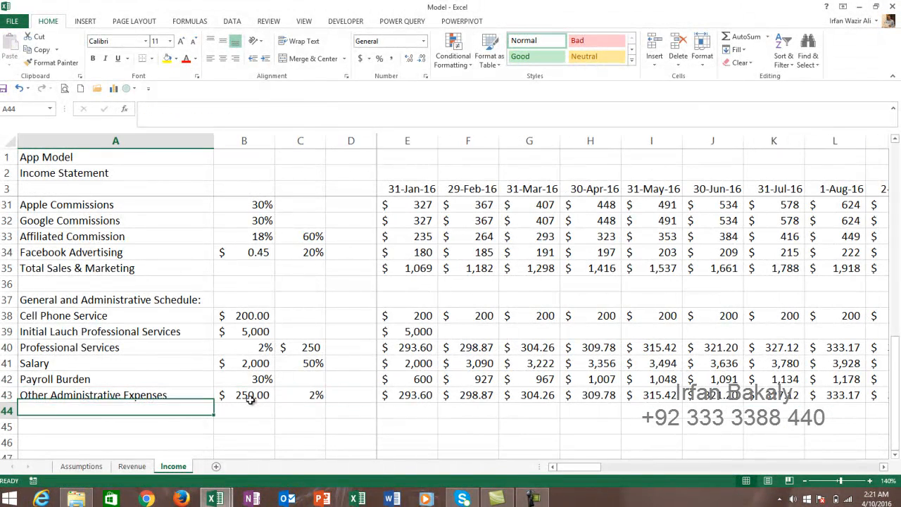
pyautogui.write('Total G&A')
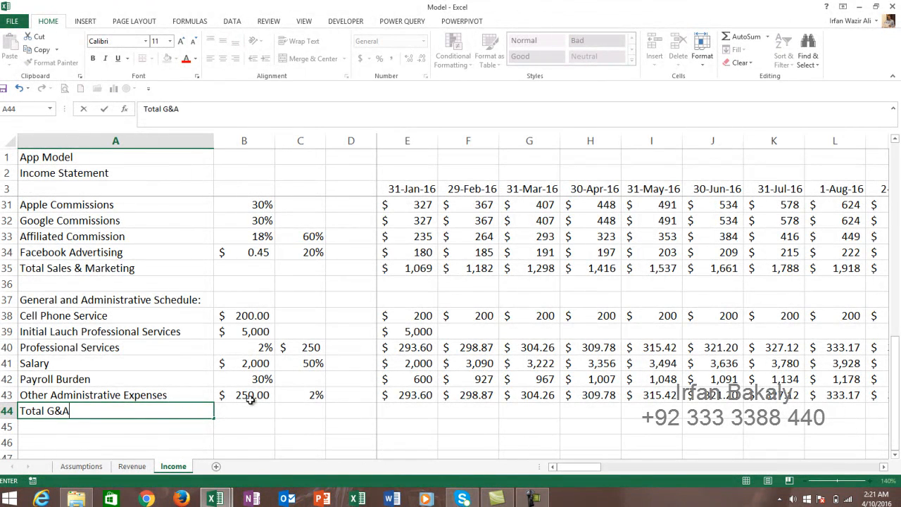
# - Total the January general and administrative expenses in E44 with =SUM(E38:E43)
pyautogui.press('Right')
pyautogui.press('Right')
pyautogui.press('Right')
pyautogui.press('Right')
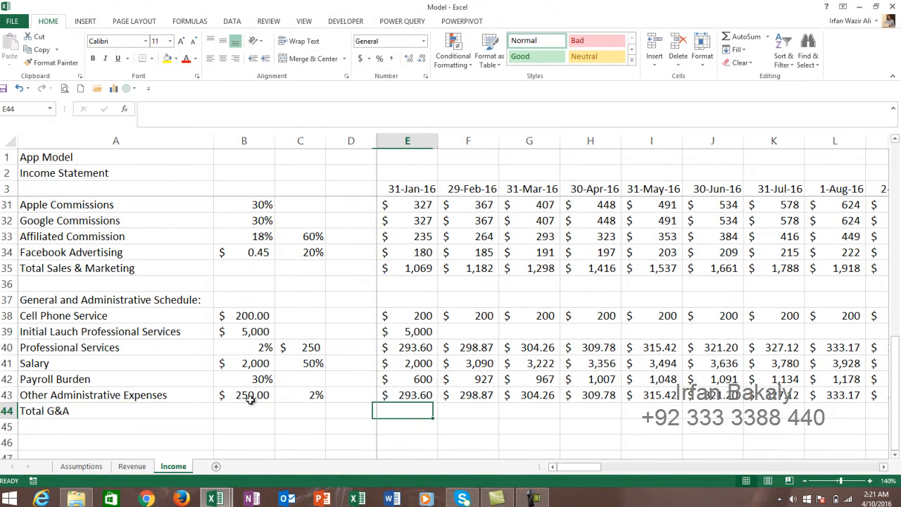
pyautogui.hotkey('alt', '=')
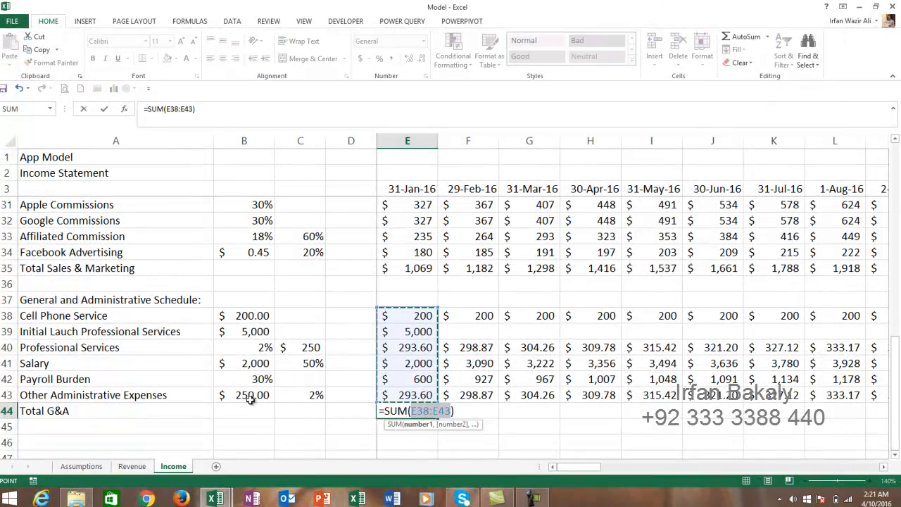
pyautogui.press('Return')
pyautogui.press('Home')
pyautogui.press('Up')
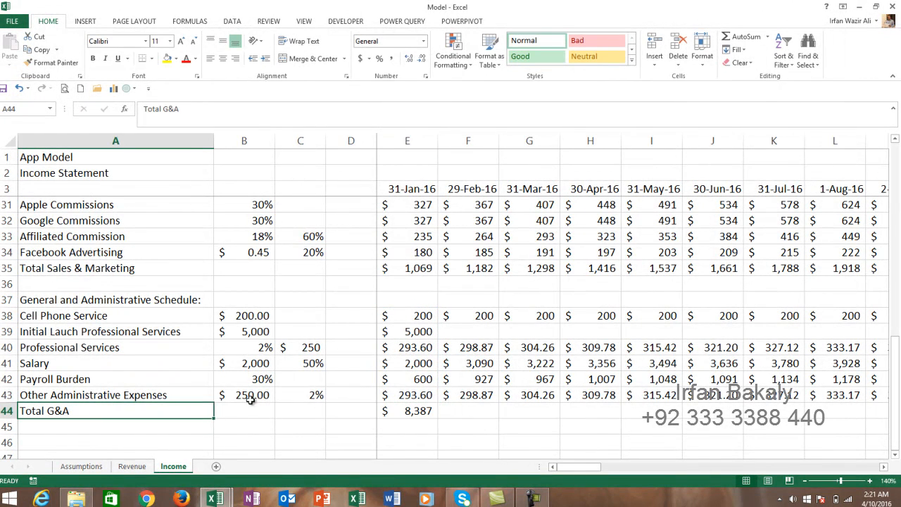
# - Copy the Total G&A formula from E44 across the remaining monthly columns of row 44
pyautogui.press('Right')
pyautogui.press('Right')
pyautogui.press('Right')
pyautogui.press('Right')
pyautogui.hotkey('ctrl', 'c')
pyautogui.hotkey('shift', 'Right')
pyautogui.hotkey('shift', 'Right')
pyautogui.hotkey('shift', 'Right')
pyautogui.hotkey('shift', 'Right')
pyautogui.hotkey('shift', 'Right')
pyautogui.hotkey('shift', 'Right')
pyautogui.hotkey('shift', 'Right')
pyautogui.hotkey('shift', 'Right')
pyautogui.hotkey('shift', 'Right')
pyautogui.hotkey('shift', 'Right')
pyautogui.hotkey('shift', 'Right')
pyautogui.hotkey('shift', 'Right')
pyautogui.hotkey('shift', 'Right')
pyautogui.hotkey('shift', 'Right')
pyautogui.hotkey('shift', 'Right')
pyautogui.hotkey('shift', 'Right')
pyautogui.hotkey('shift', 'Right')
pyautogui.hotkey('shift', 'Right')
pyautogui.hotkey('shift', 'Right')
pyautogui.hotkey('shift', 'Right')
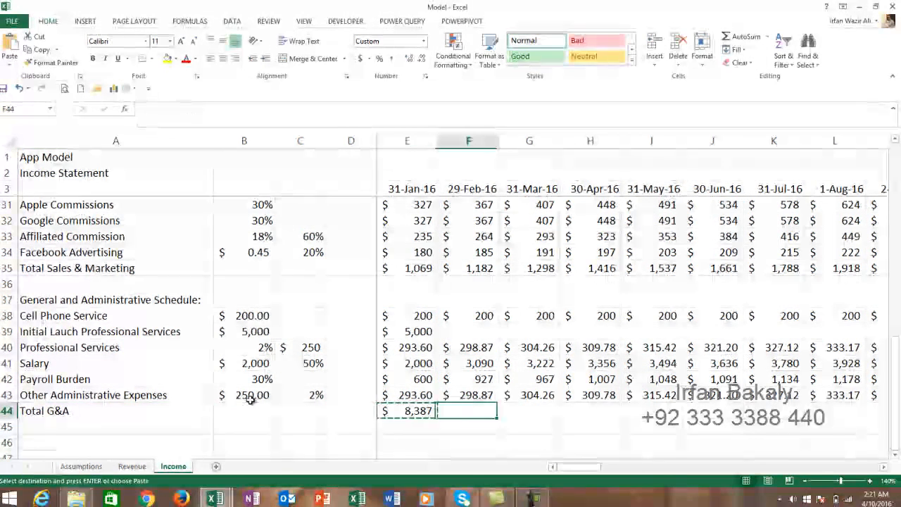
pyautogui.hotkey('shift', 'Left')
pyautogui.press('Return')
# - Link January's General and Administrative cell E13 in the income statement to Total G&A in E44
pyautogui.hotkey('ctrl', 'Left')
pyautogui.hotkey('ctrl', 'Left')
pyautogui.press('Right')
pyautogui.press('Right')
pyautogui.press('Right')
pyautogui.press('Right')
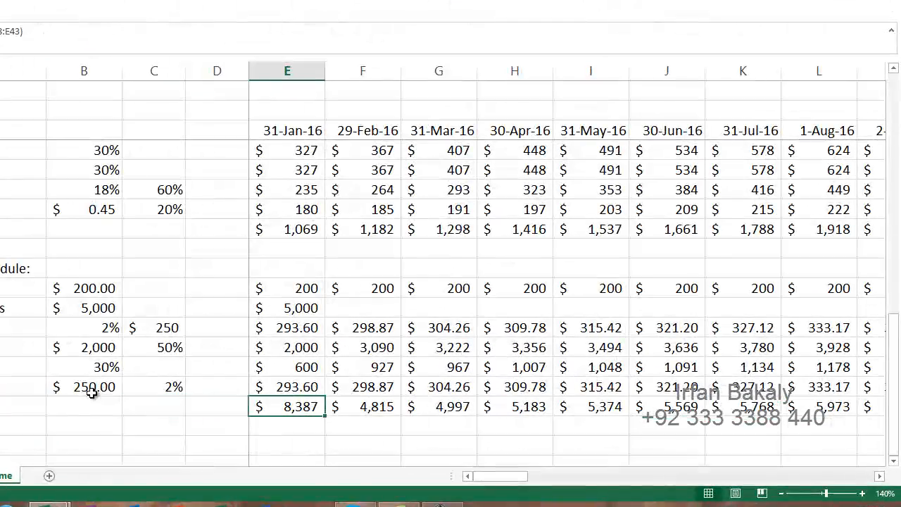
pyautogui.press('Up')
pyautogui.press('Up')
pyautogui.press('Up')
pyautogui.press('Up')
pyautogui.press('Up')
pyautogui.press('Up')
pyautogui.press('Up')
pyautogui.press('Up')
pyautogui.press('Up')
pyautogui.press('Up')
pyautogui.press('Up')
pyautogui.press('Up')
pyautogui.press('Up')
pyautogui.press('Up')
pyautogui.press('Up')
pyautogui.press('Up')
pyautogui.press('Up')
pyautogui.press('Up')
pyautogui.press('Up')
pyautogui.press('Up')
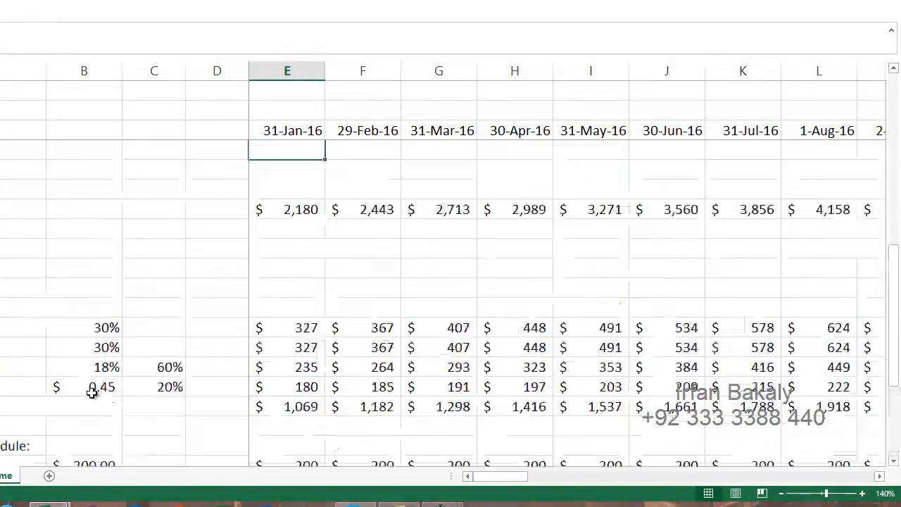
pyautogui.press('Up')
pyautogui.press('Up')
pyautogui.press('Up')
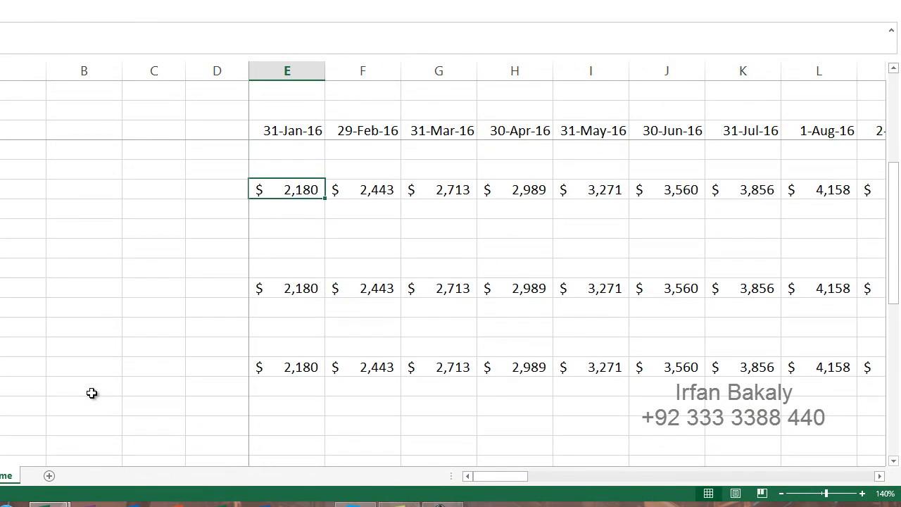
pyautogui.press('Up')
pyautogui.press('Up')
pyautogui.press('Up')
pyautogui.press('Up')
pyautogui.press('Up')
pyautogui.press('Down')
pyautogui.press('Down')
pyautogui.press('Down')
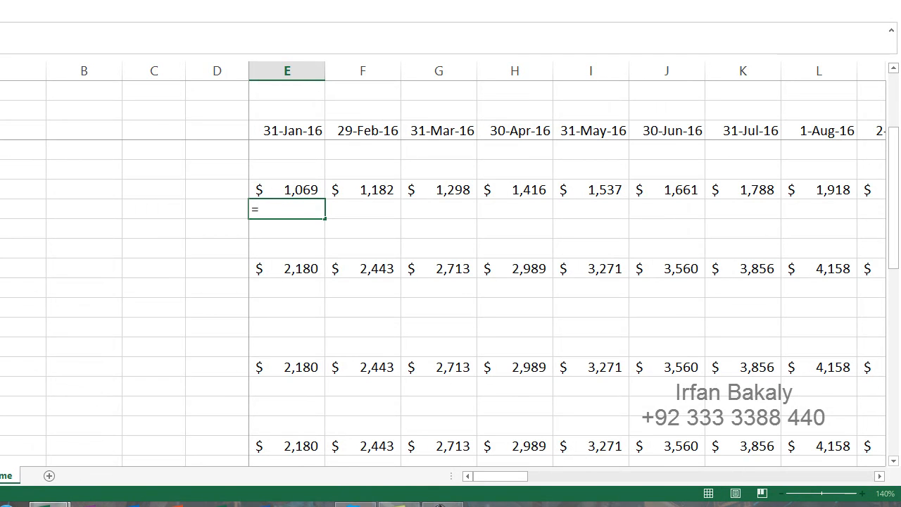
pyautogui.moveTo(895, 240); pyautogui.dragTo(887, 428)
pyautogui.click(304, 407)
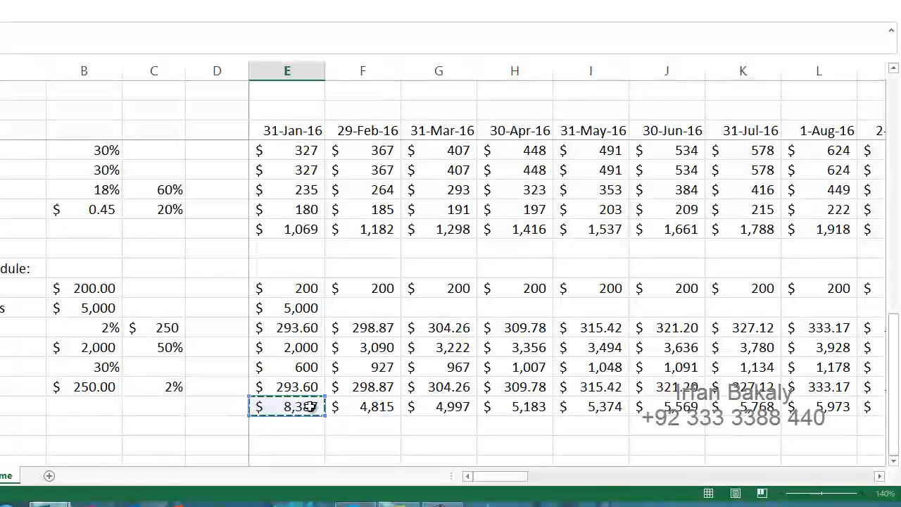
pyautogui.press('Return')
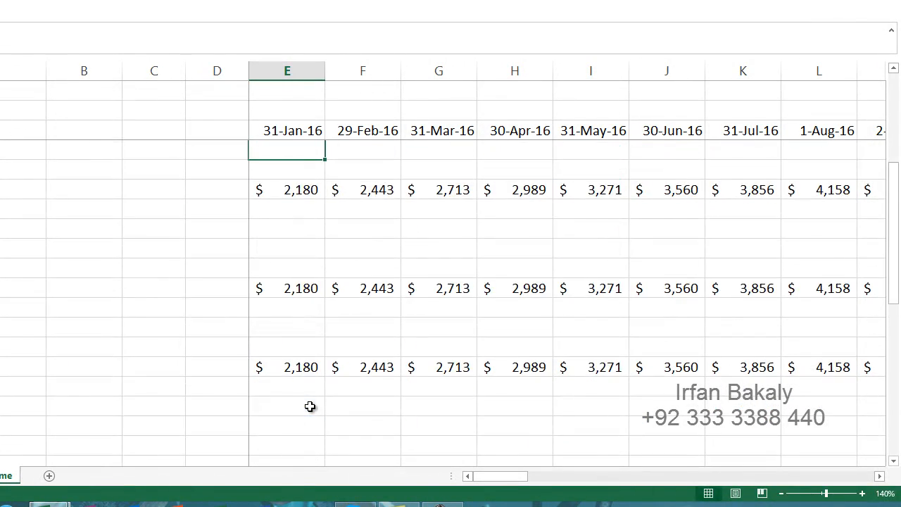
# - Copy the General and Administrative link from E13 across the remaining monthly columns of row 13
pyautogui.press('Up')
pyautogui.press('Up')
pyautogui.press('Up')
pyautogui.press('Down')
pyautogui.press('Down')
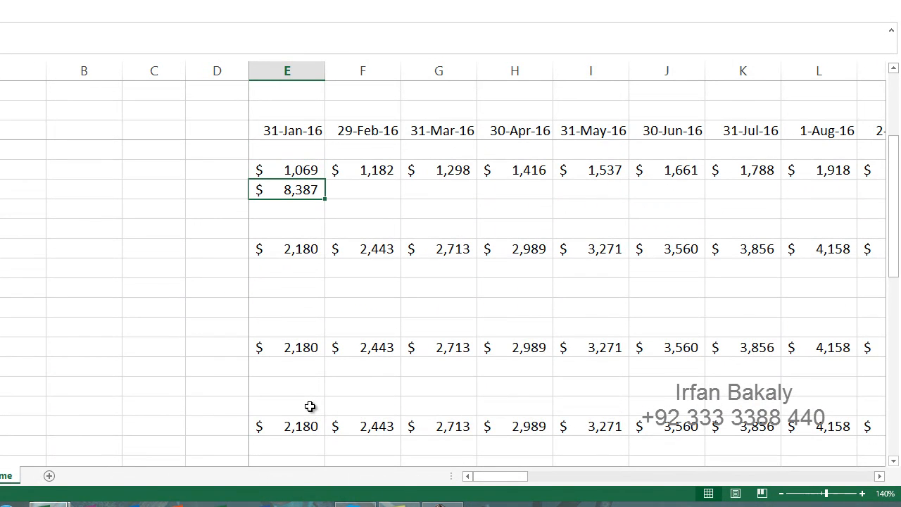
pyautogui.hotkey('ctrl', 'c')
pyautogui.press('Right')
pyautogui.hotkey('ctrl', 'shift', 'Right')
pyautogui.hotkey('ctrl', 'v')
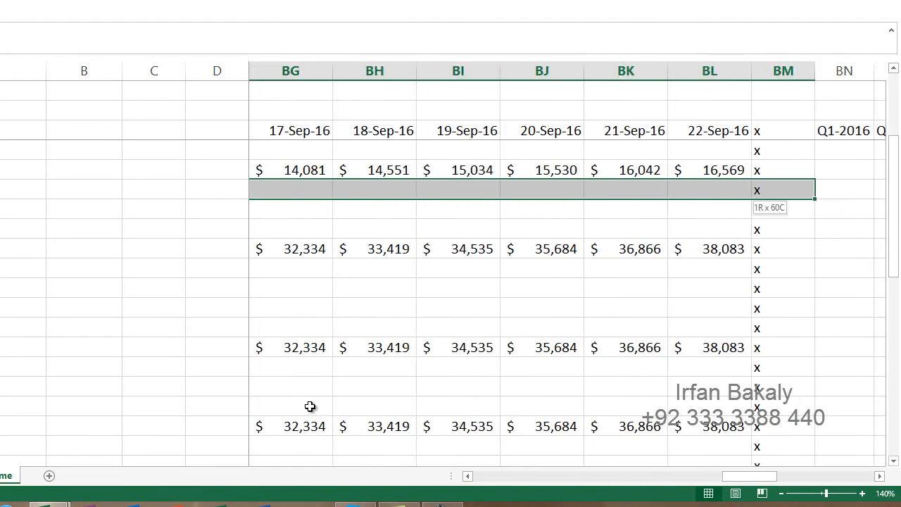
pyautogui.press('Left')
pyautogui.press('Left')
pyautogui.press('Left')
pyautogui.press('Left')
pyautogui.press('Right')
pyautogui.press('Right')
pyautogui.press('Right')
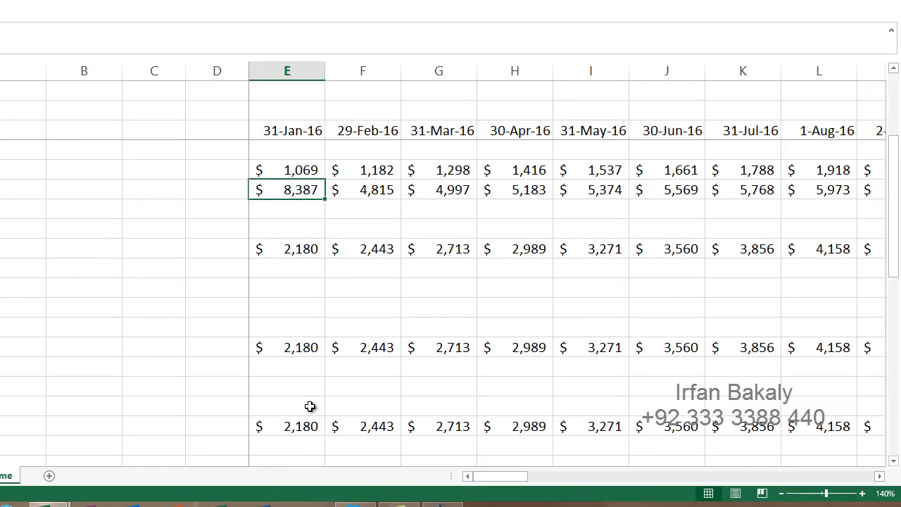
# - Sum E12:E13 in E14 to calculate January's Total Operating Expenses
pyautogui.press('Down')
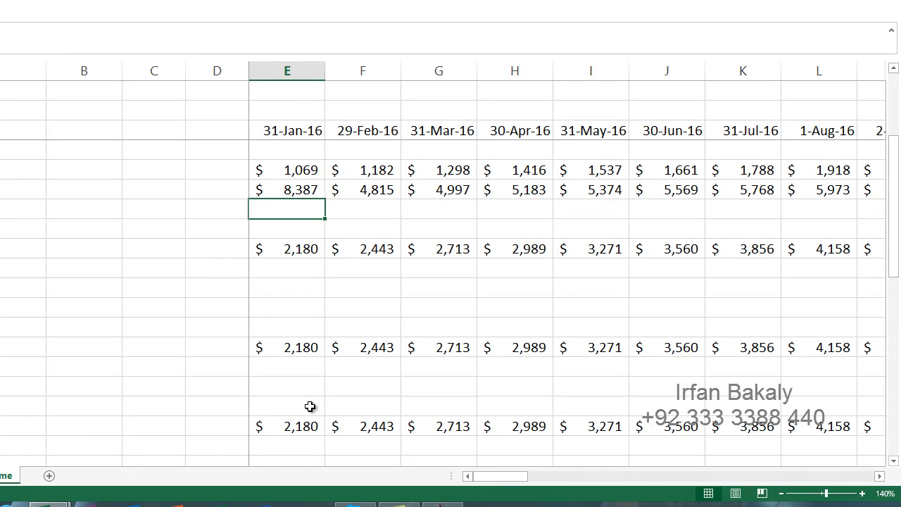
pyautogui.hotkey('alt', '=')
pyautogui.hotkey('ctrl', 'Return')
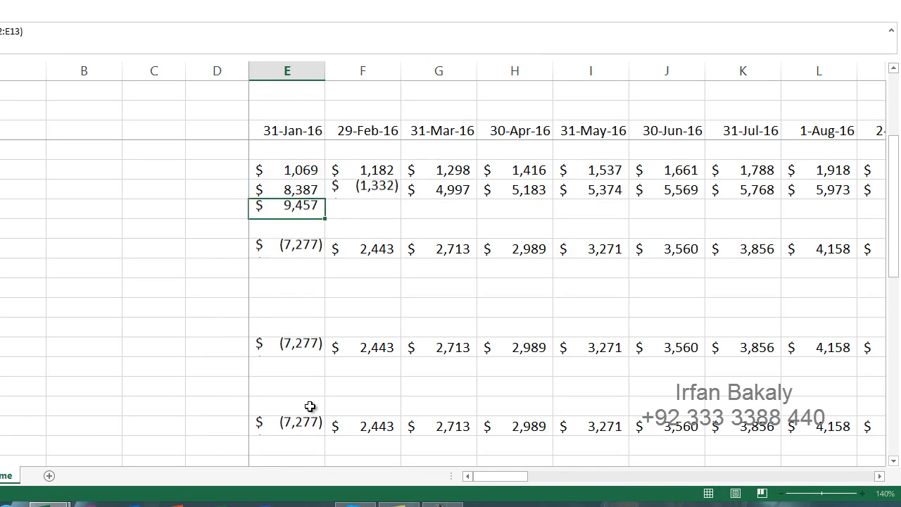
pyautogui.press('Down')
pyautogui.press('Up')
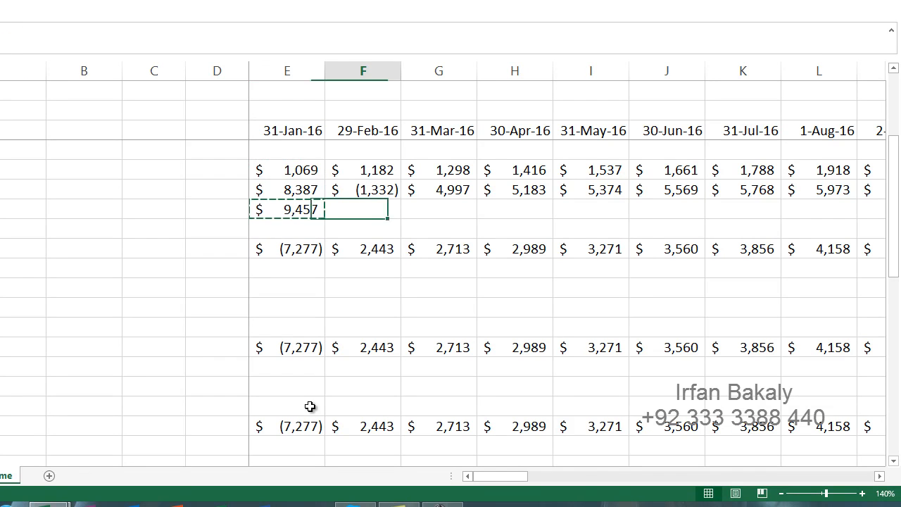
# - Fill the Total Operating Expenses formula from E14 across the monthly columns through BL
pyautogui.hotkey('ctrl', 'shift', 'Right')
pyautogui.hotkey('shift', 'Left')
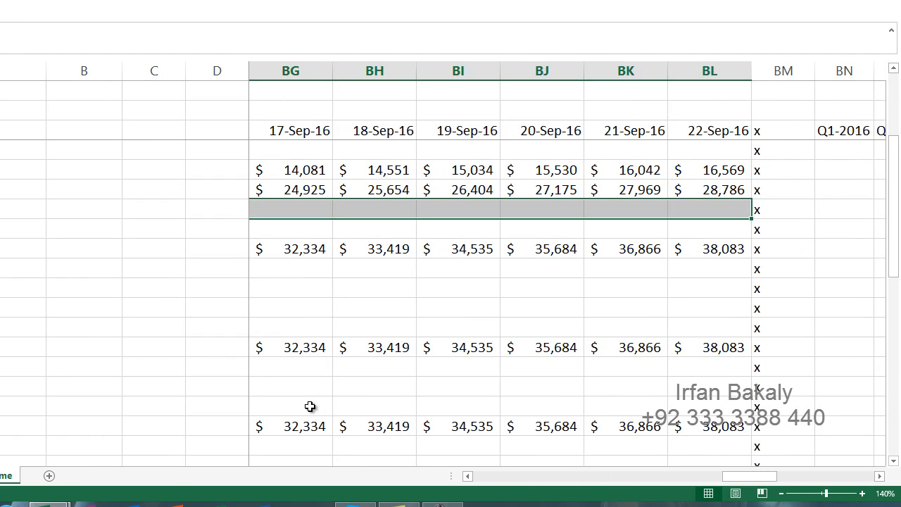
pyautogui.hotkey('ctrl', 'r')
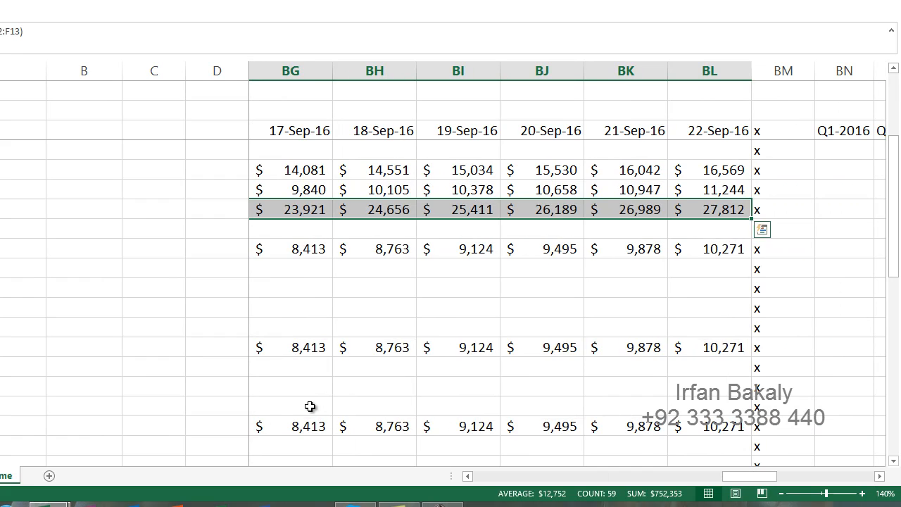
pyautogui.hotkey('ctrl', 'Left')
pyautogui.press('Right')
pyautogui.press('Right')
pyautogui.press('Right')
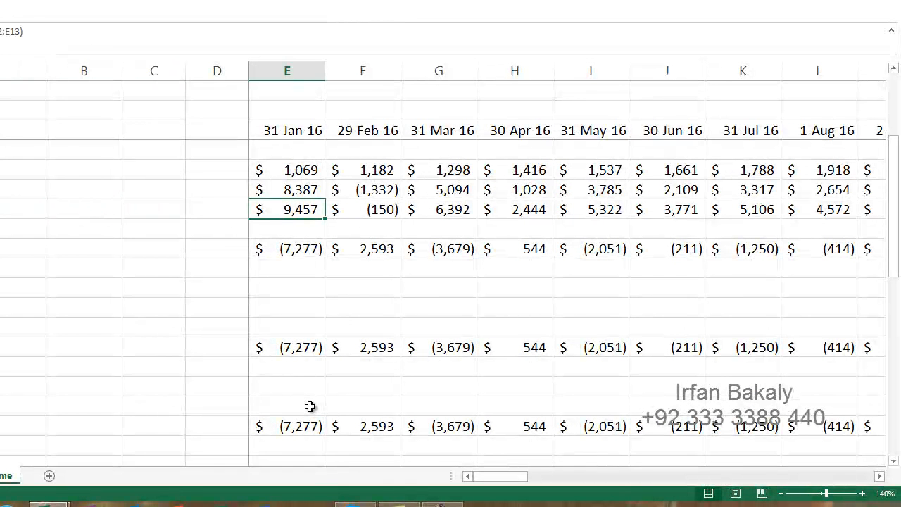